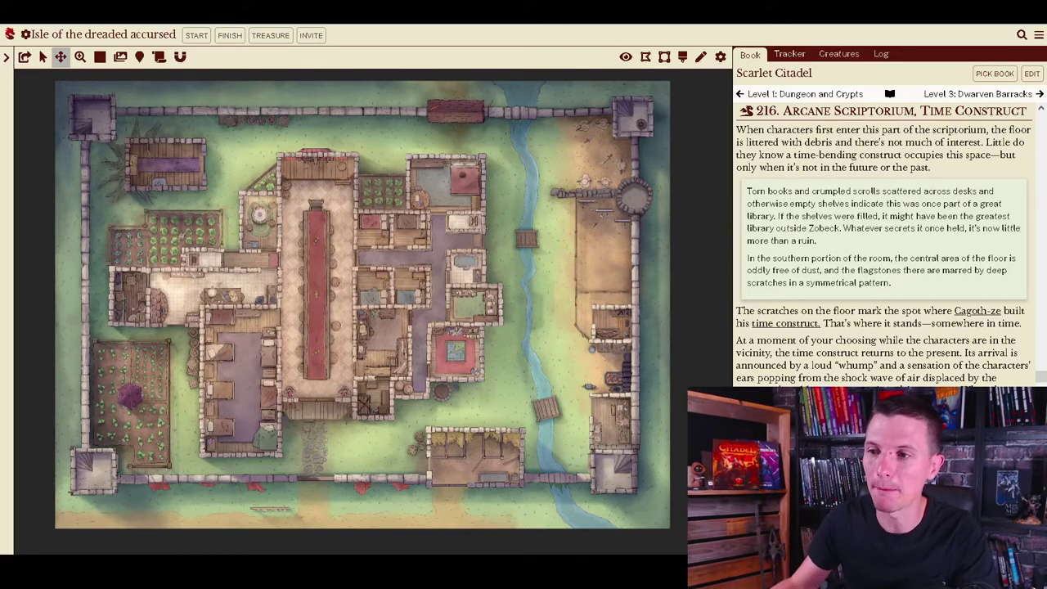
- Place the Dropdead and Shroom toon characters from the initiative tracker onto the Guild Hall map as tokens
left_click(6, 57)
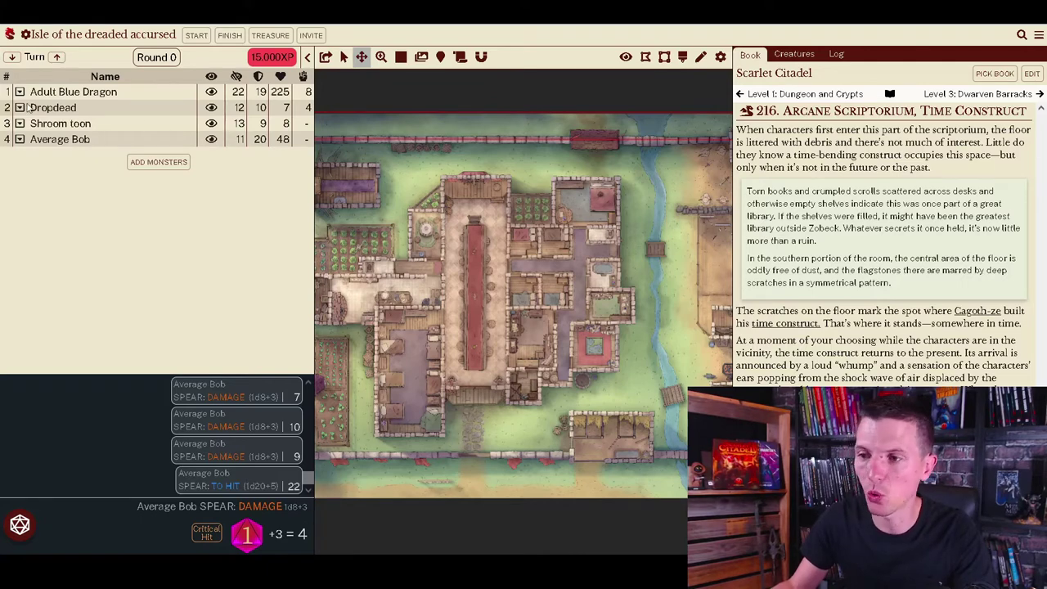
left_click(19, 107)
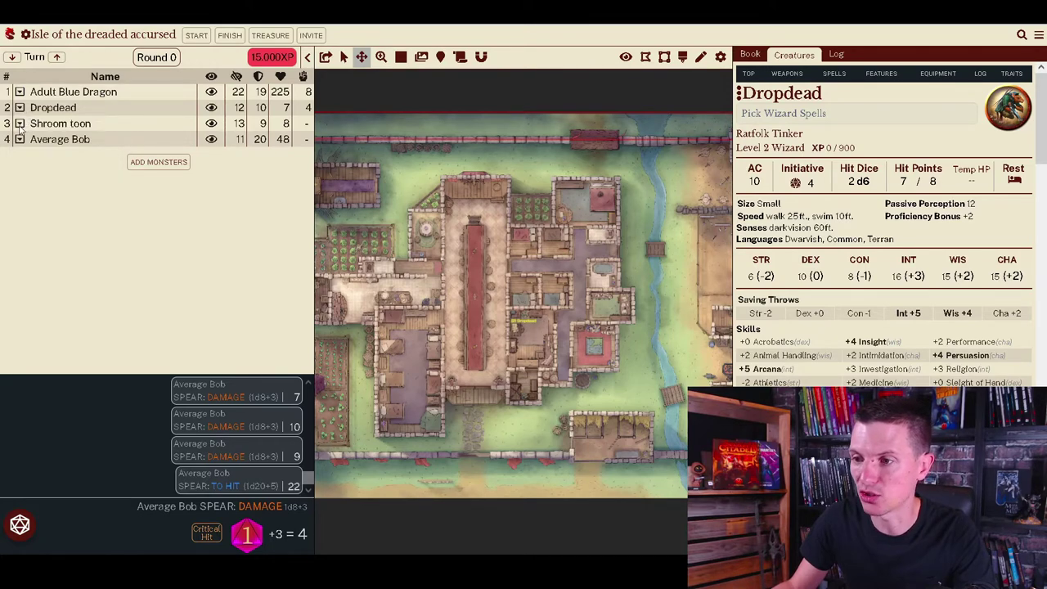
left_click(21, 124)
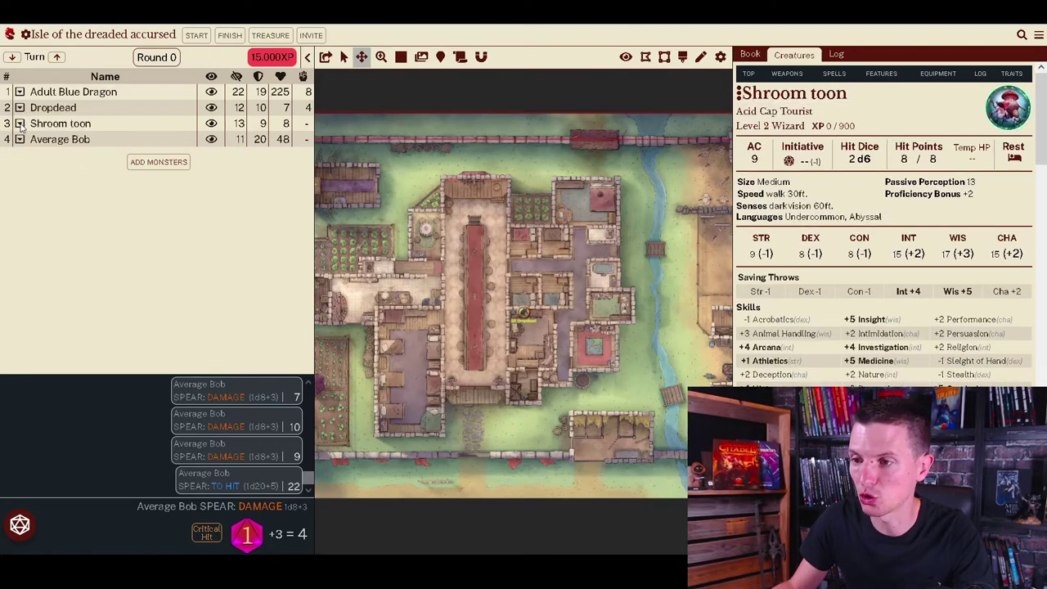
left_click(21, 123)
left_click(57, 205)
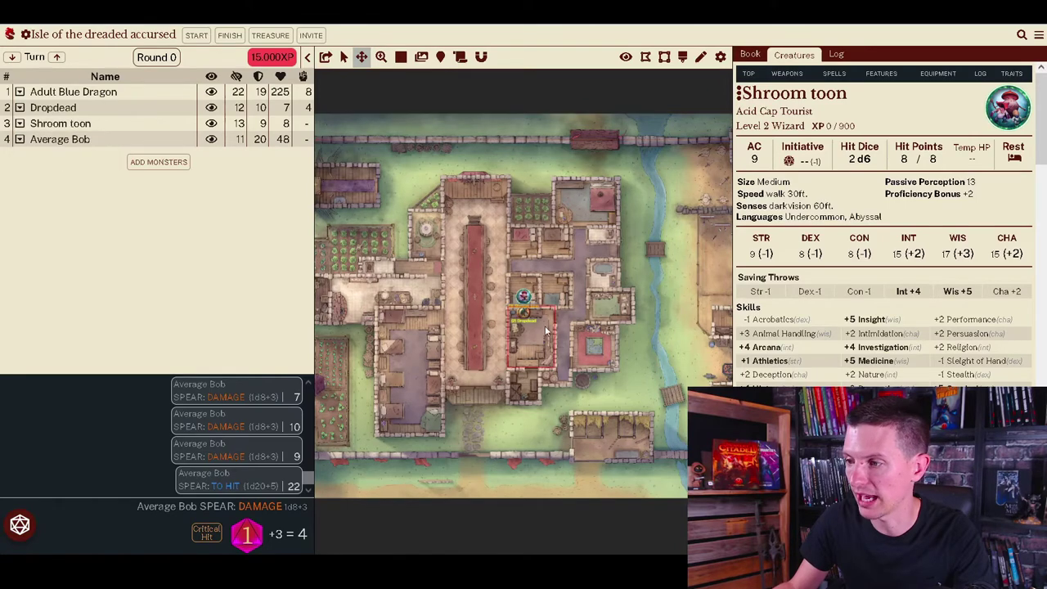
- Move the Shroom toon and Dropdead tokens into the central hall beside the long red table, then collapse the initiative tracker
scroll(546, 331, "up", 4)
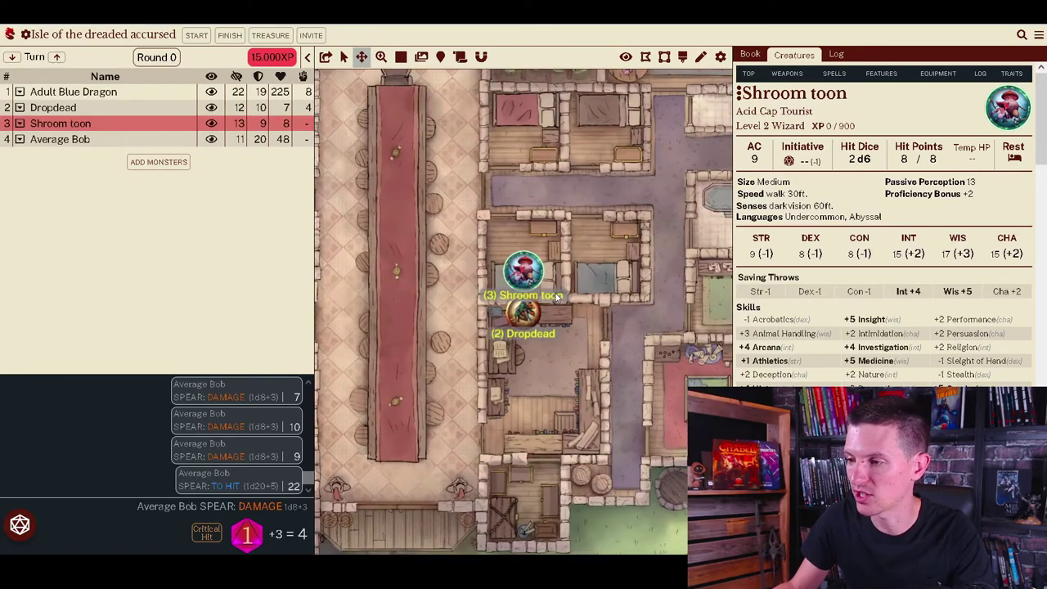
scroll(556, 297, "up", 1)
left_click_drag(521, 276, 436, 252)
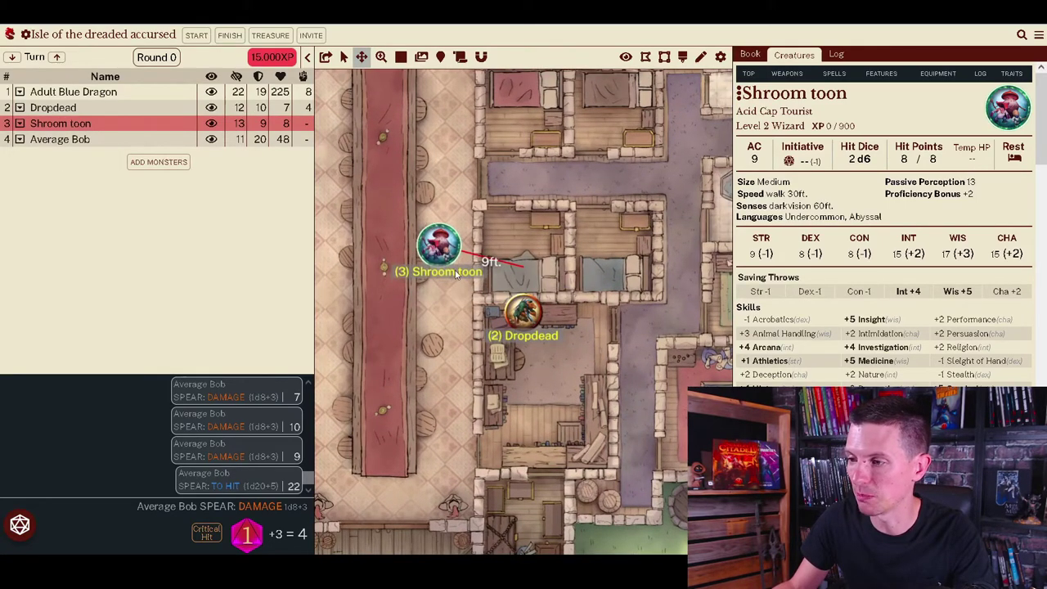
left_click_drag(526, 316, 432, 350)
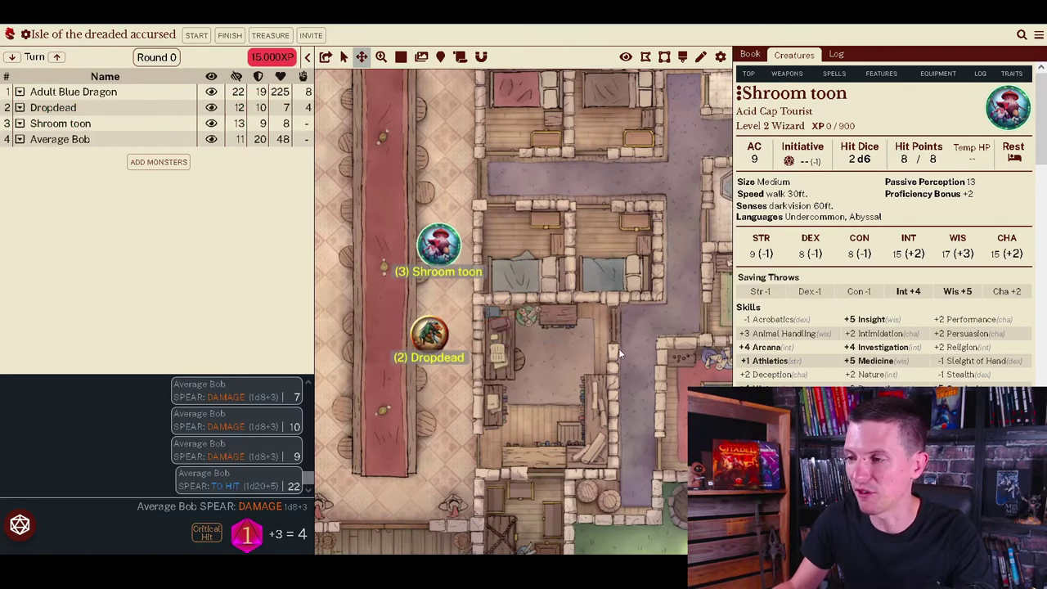
scroll(618, 348, "down", 3)
left_click(306, 56)
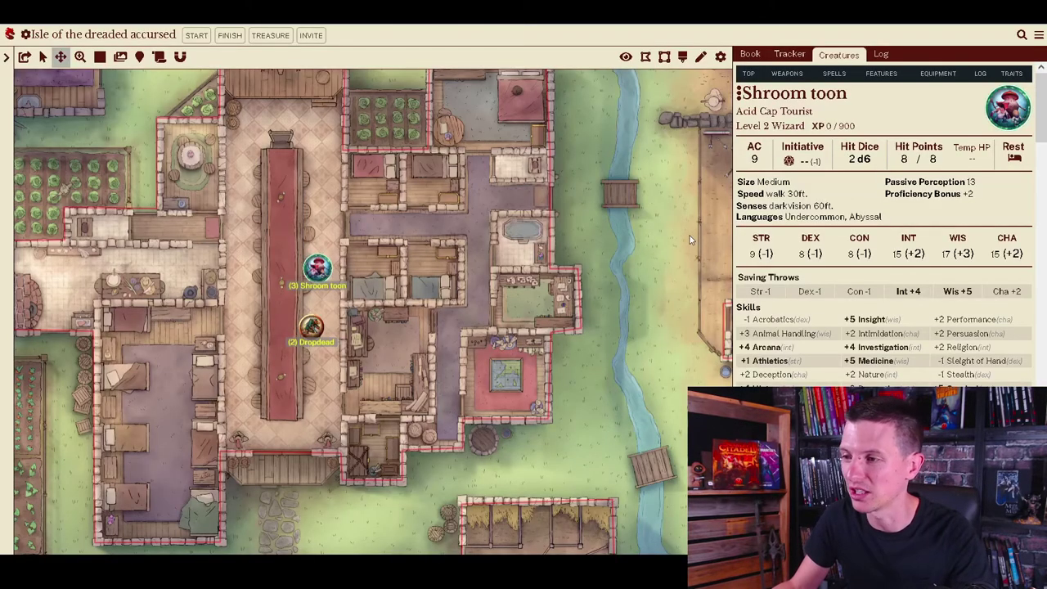
scroll(427, 246, "down", 2)
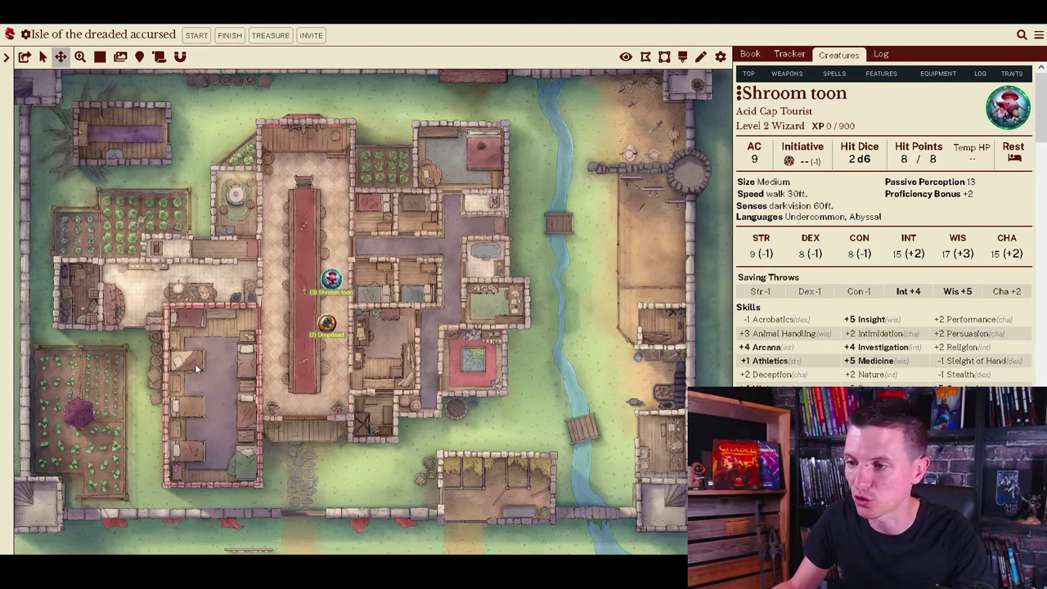
scroll(495, 353, "up", 2)
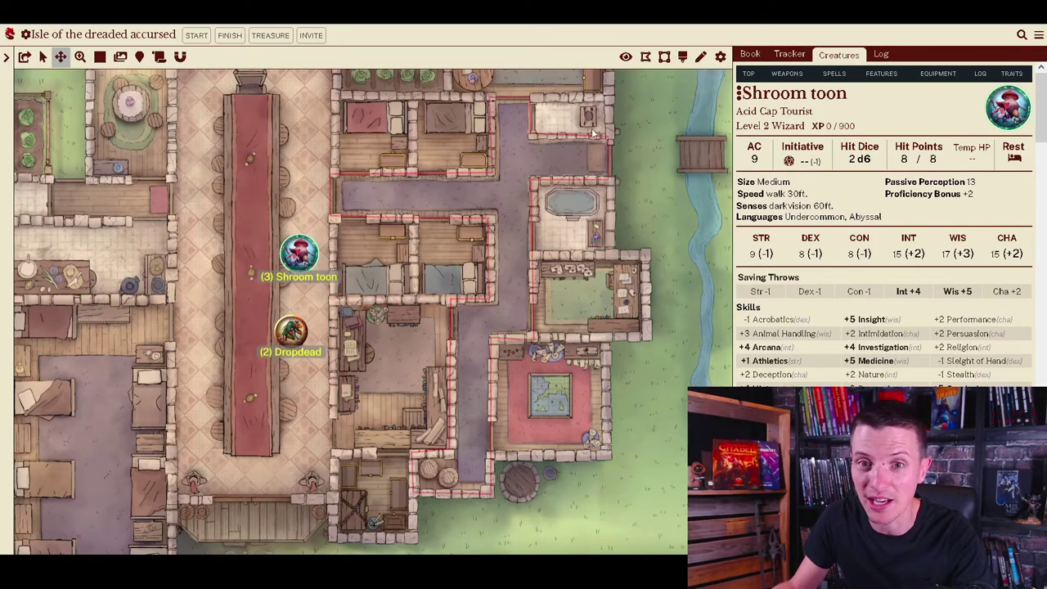
scroll(369, 304, "down", 1)
scroll(355, 330, "down", 3)
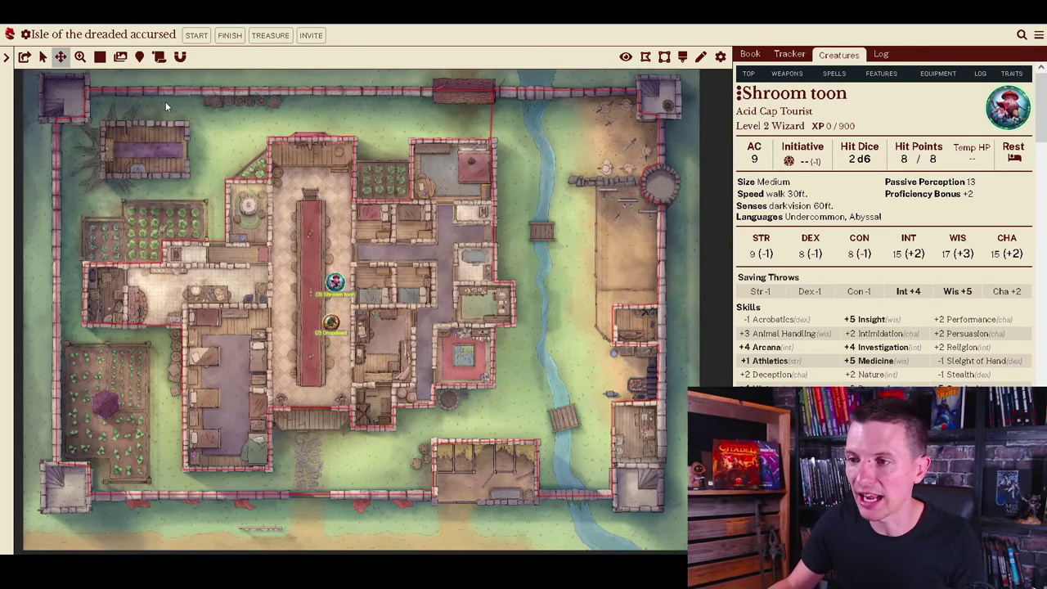
- Switch the Guild Hall map to its Snow Day alternate image and look over the snowy version
left_click(120, 57)
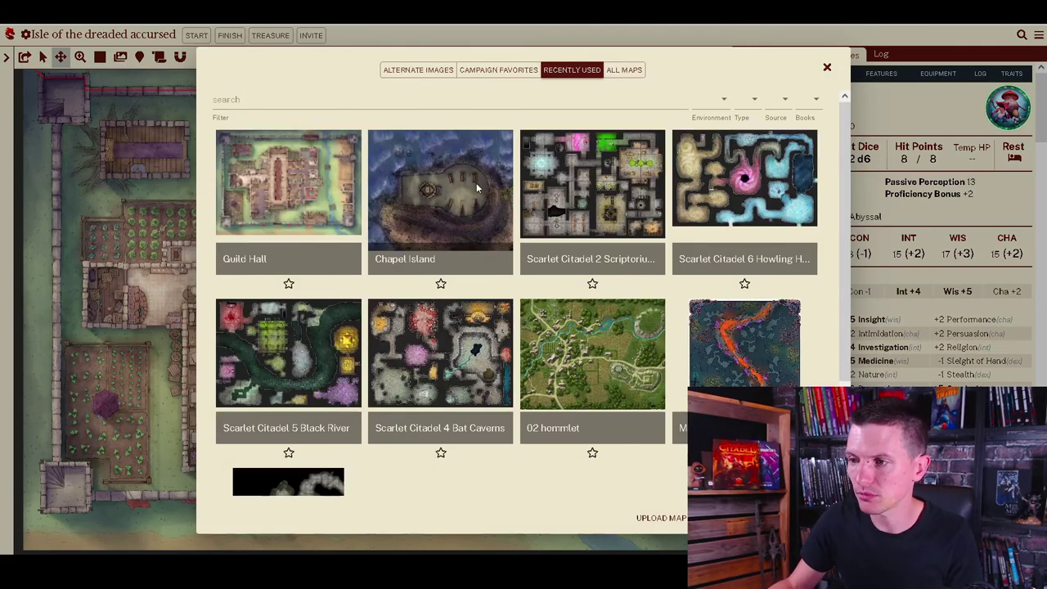
left_click(423, 72)
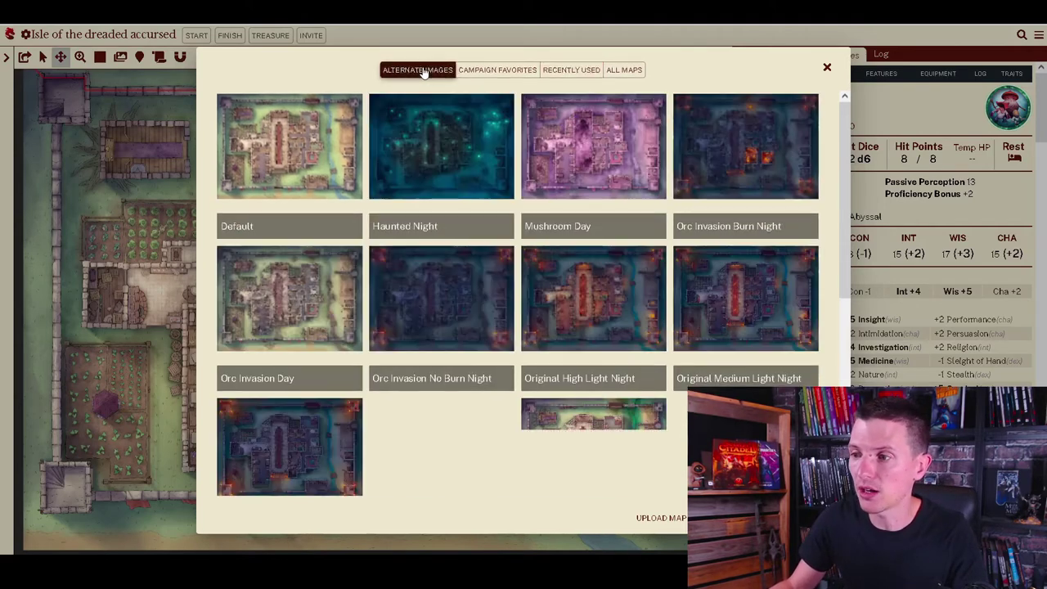
left_click_drag(842, 194, 842, 380)
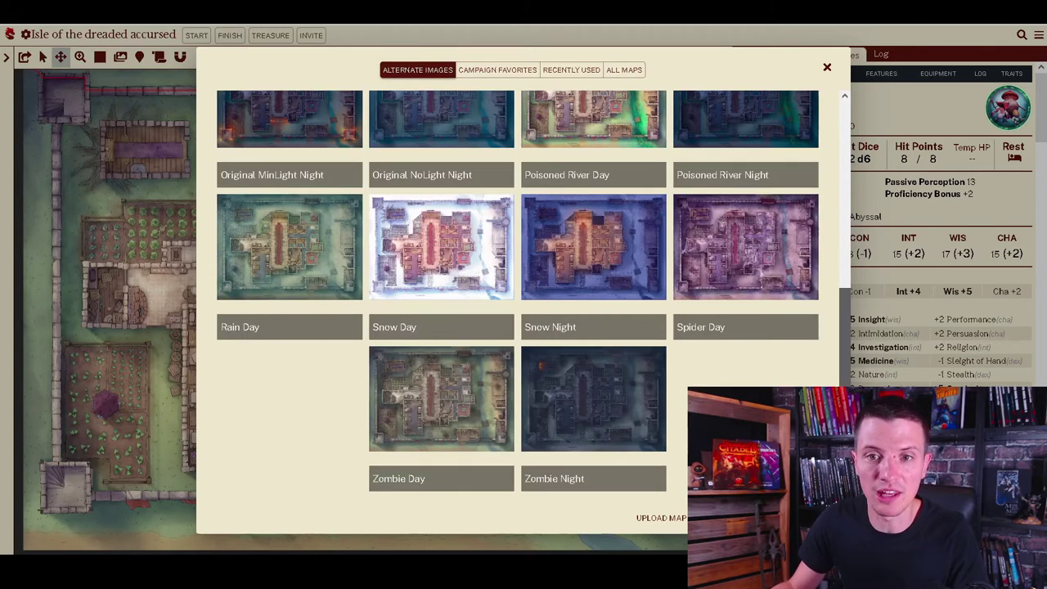
scroll(818, 246, "up", 4)
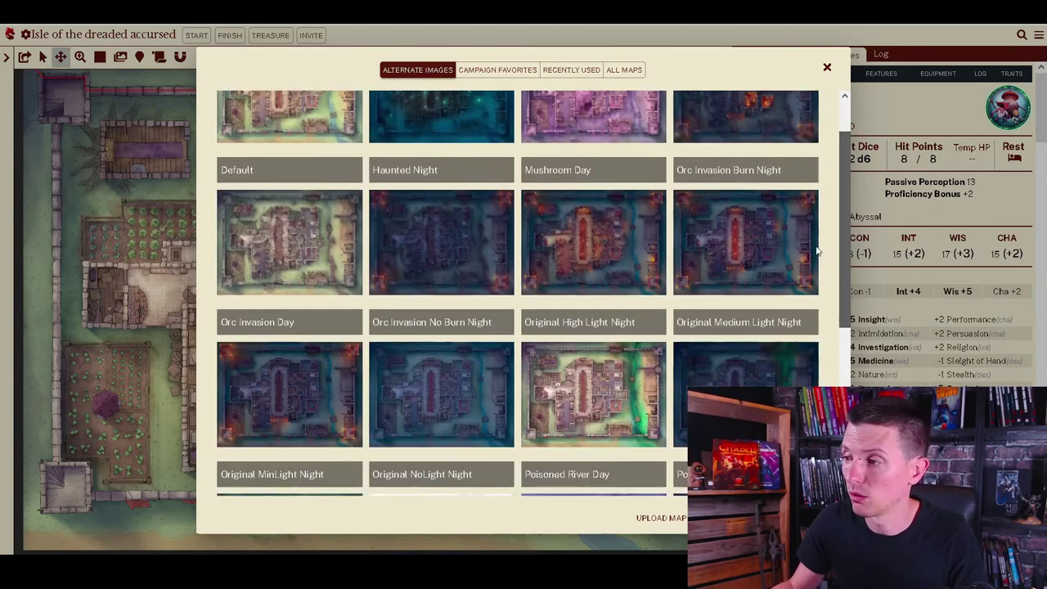
scroll(816, 252, "down", 4)
left_click(458, 272)
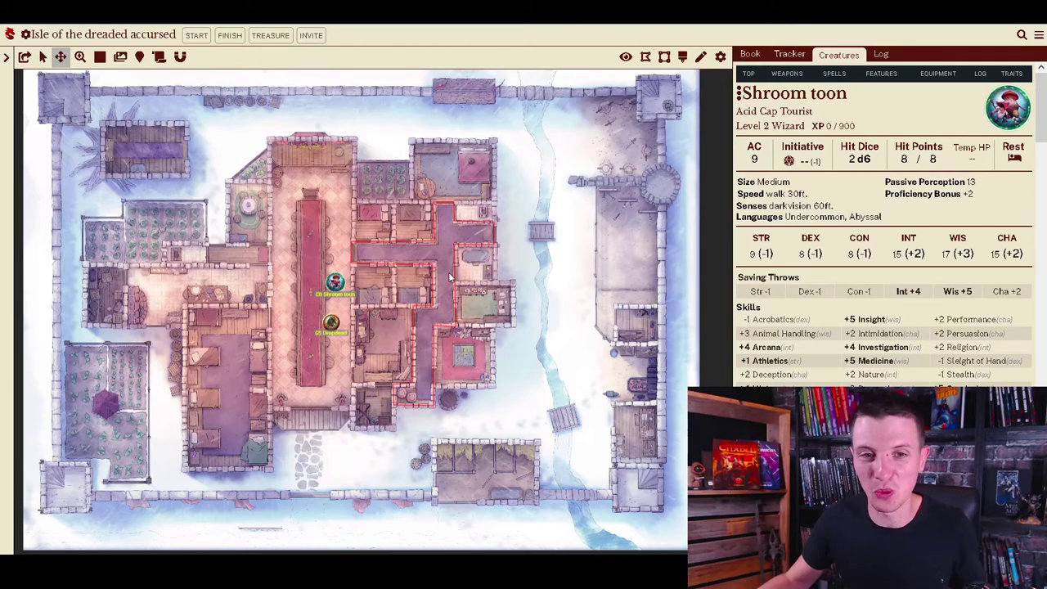
scroll(482, 288, "up", 1)
scroll(483, 287, "down", 1)
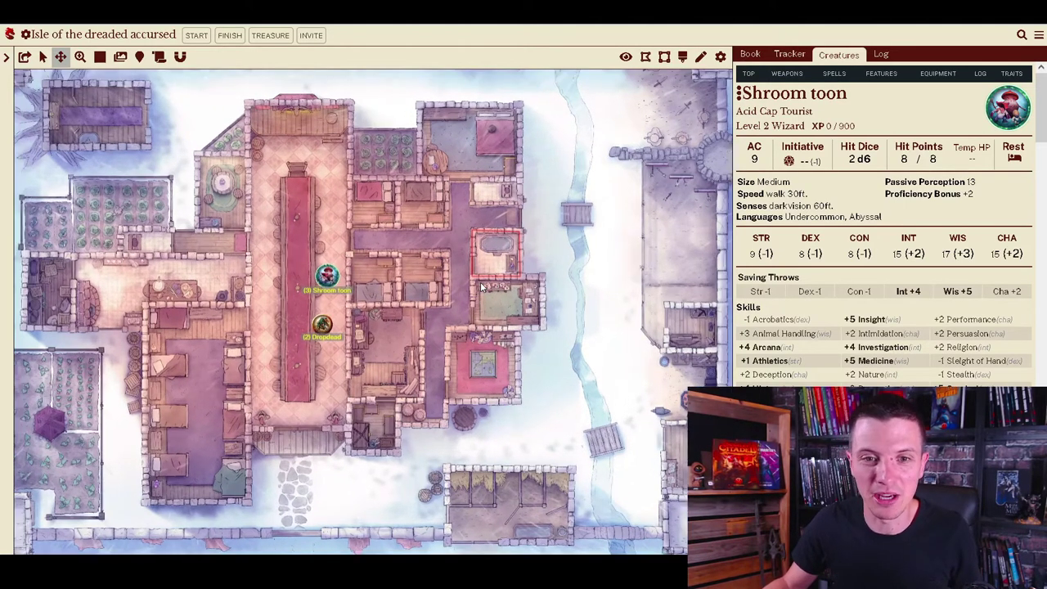
scroll(434, 268, "down", 1)
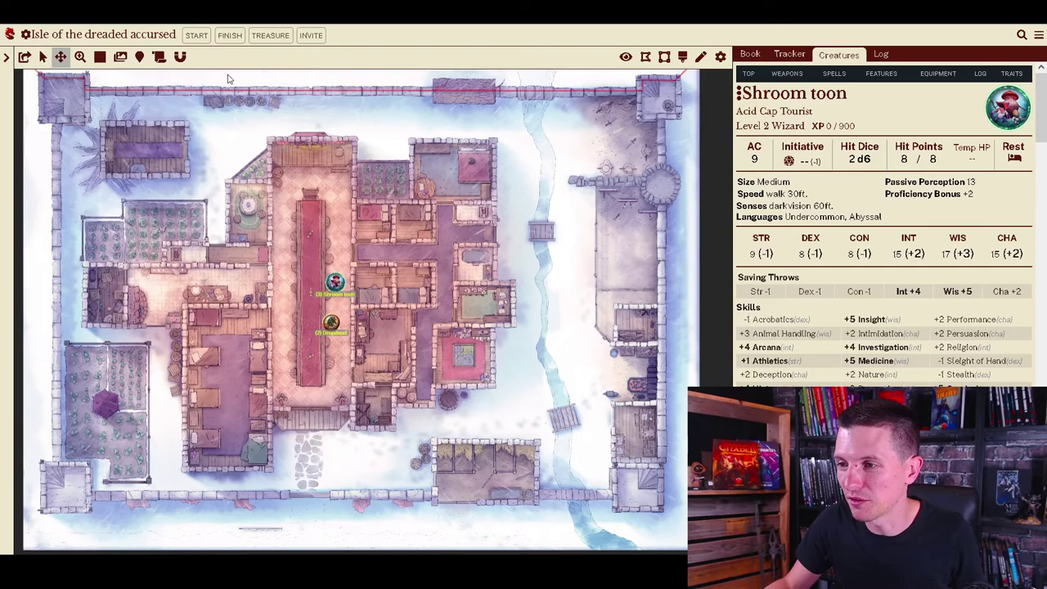
- Change the Guild Hall map to the Poisoned River Day alternate image
left_click(120, 56)
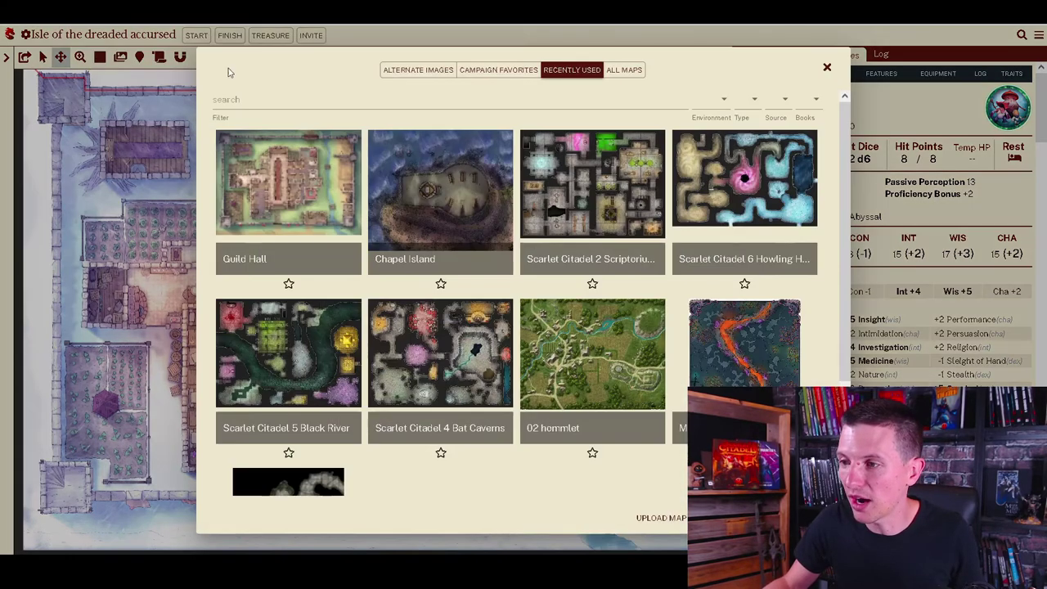
left_click(401, 72)
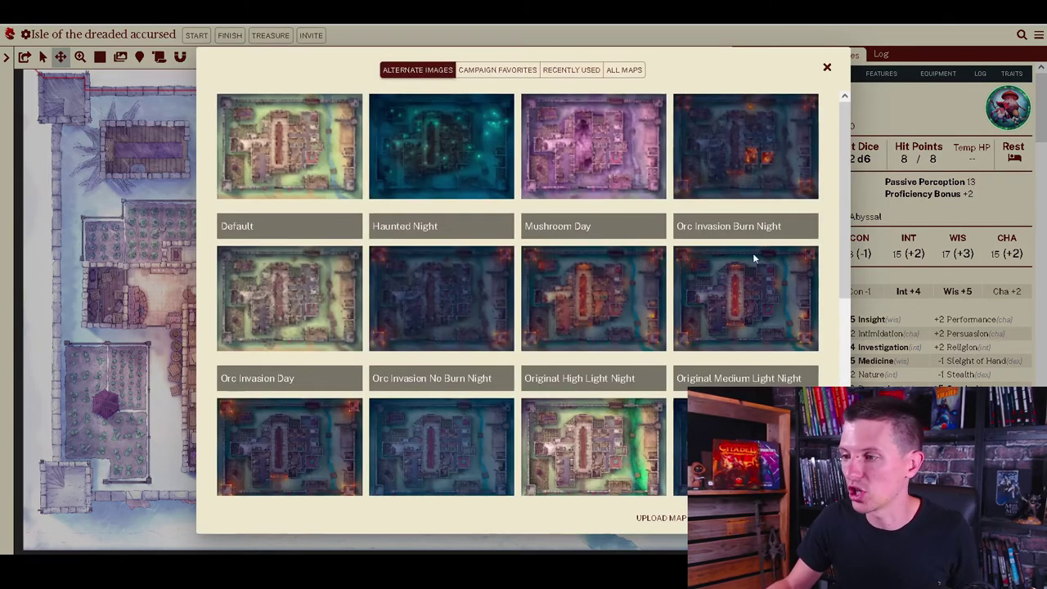
left_click_drag(845, 210, 838, 338)
scroll(837, 337, "down", 2)
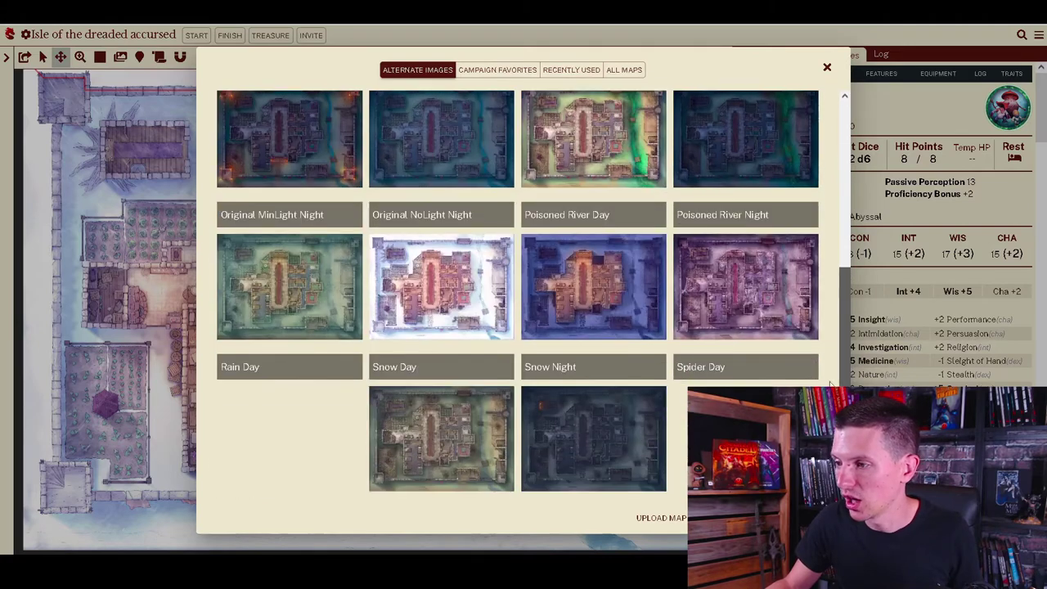
scroll(843, 344, "up", 1)
scroll(842, 344, "up", 2)
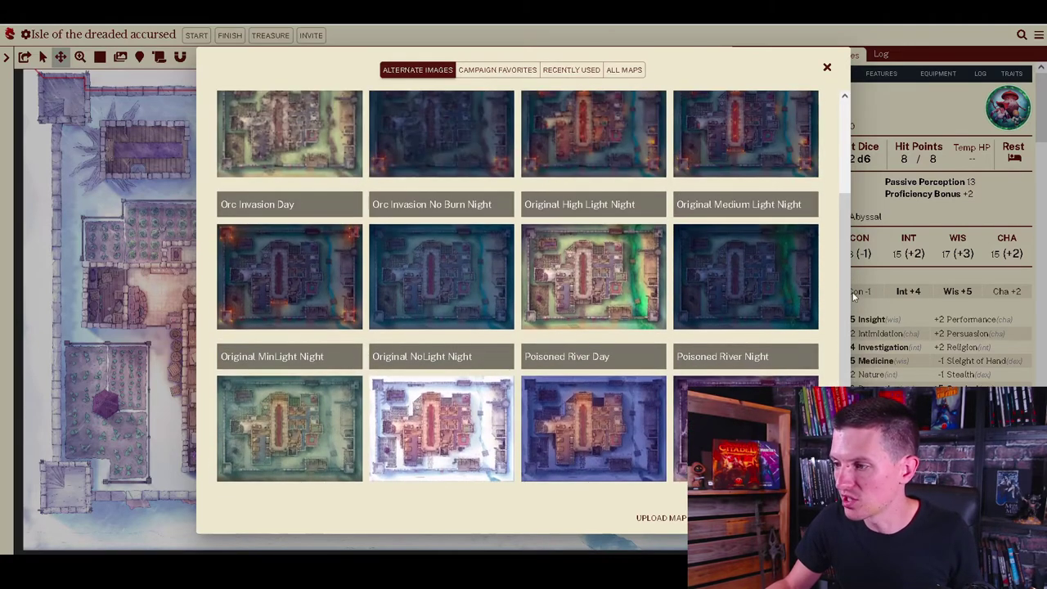
left_click(578, 275)
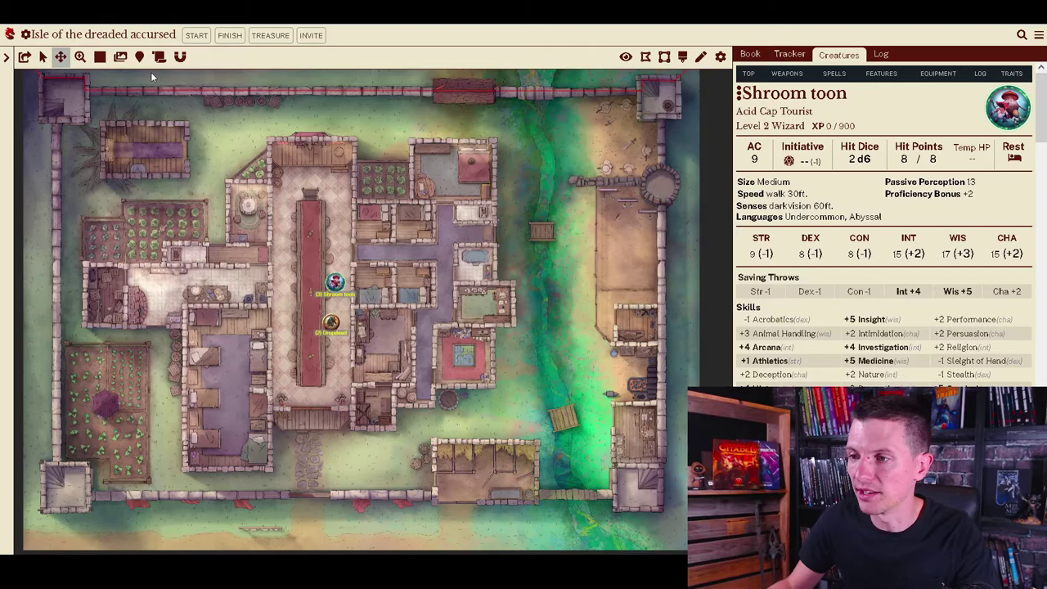
- Change the Guild Hall map to the Poisoned River Night alternate image
left_click(122, 59)
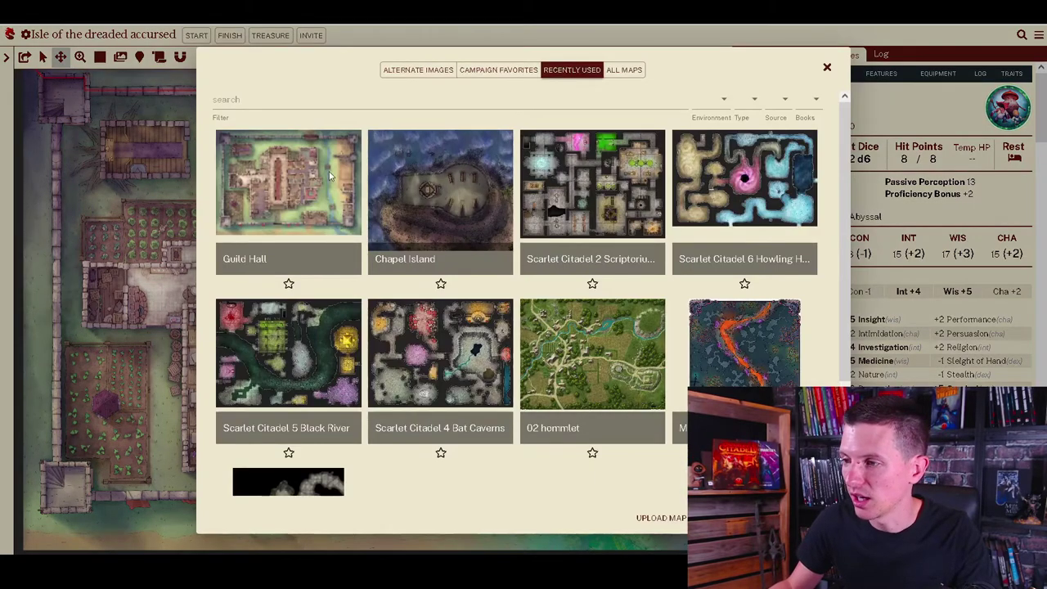
left_click(418, 71)
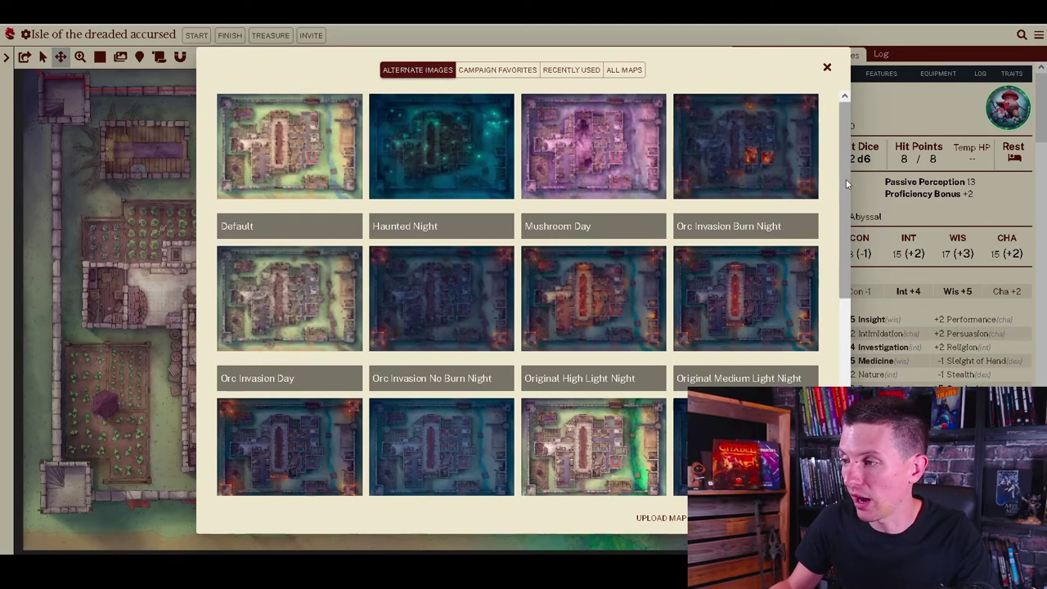
left_click_drag(846, 179, 846, 191)
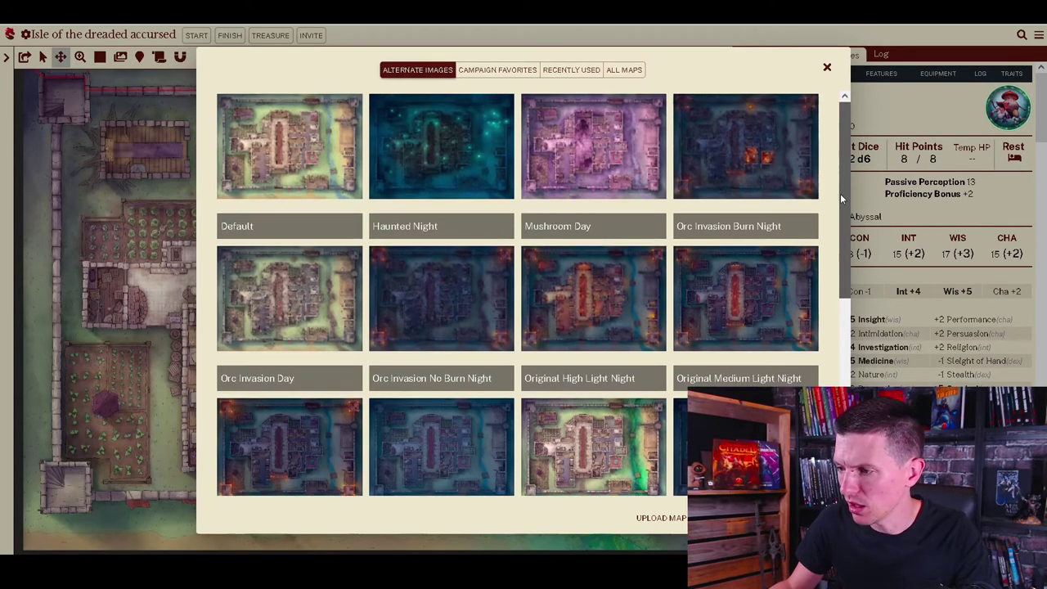
left_click_drag(840, 196, 841, 269)
double_click(777, 282)
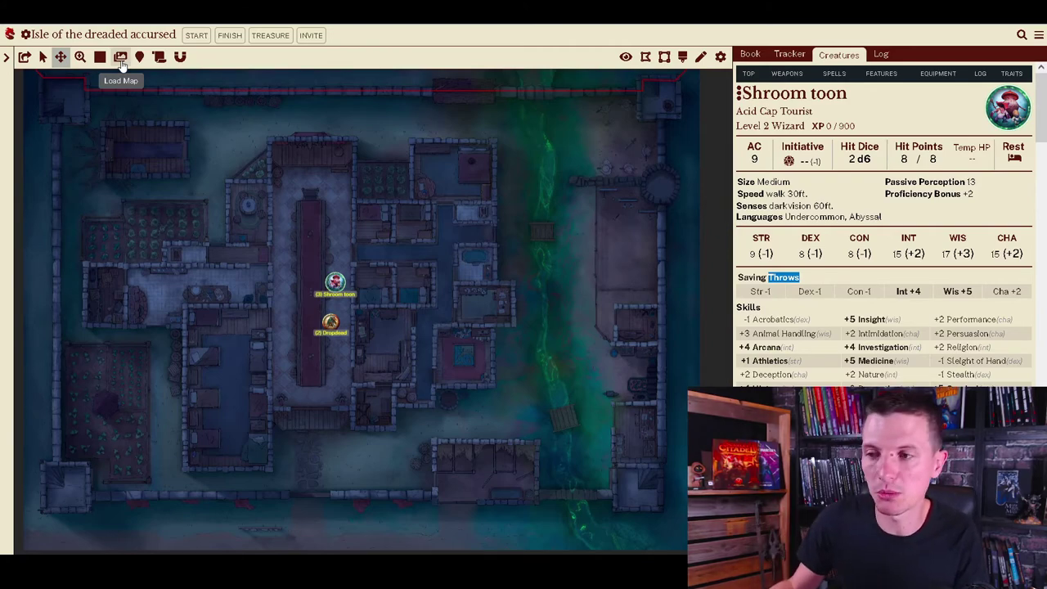
- Load the recently used Scarlet Citadel 2 Scriptorium map and focus on the time travel marker south of room 216
left_click(121, 59)
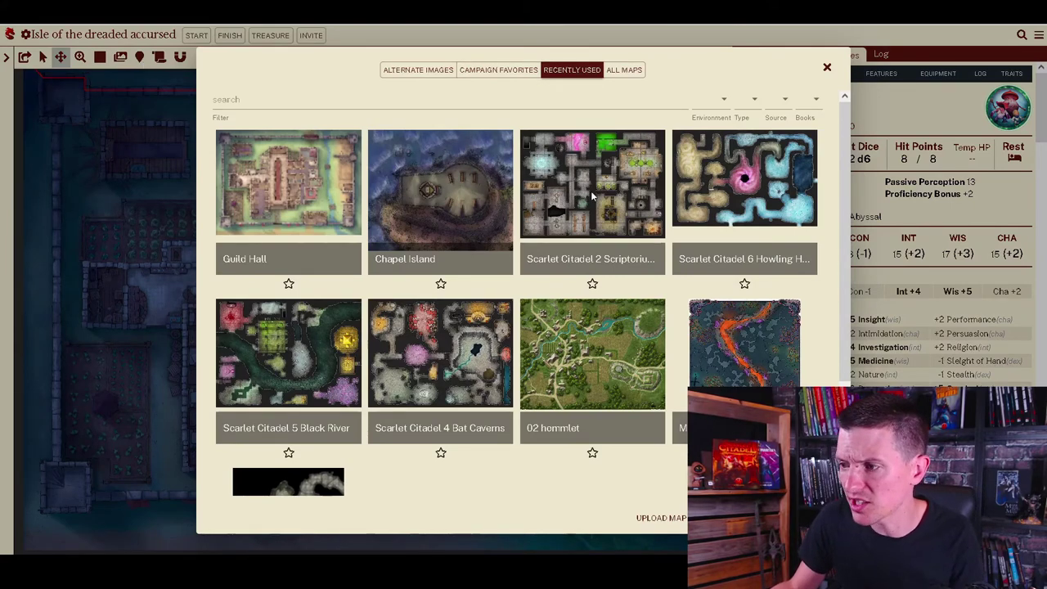
left_click(592, 195)
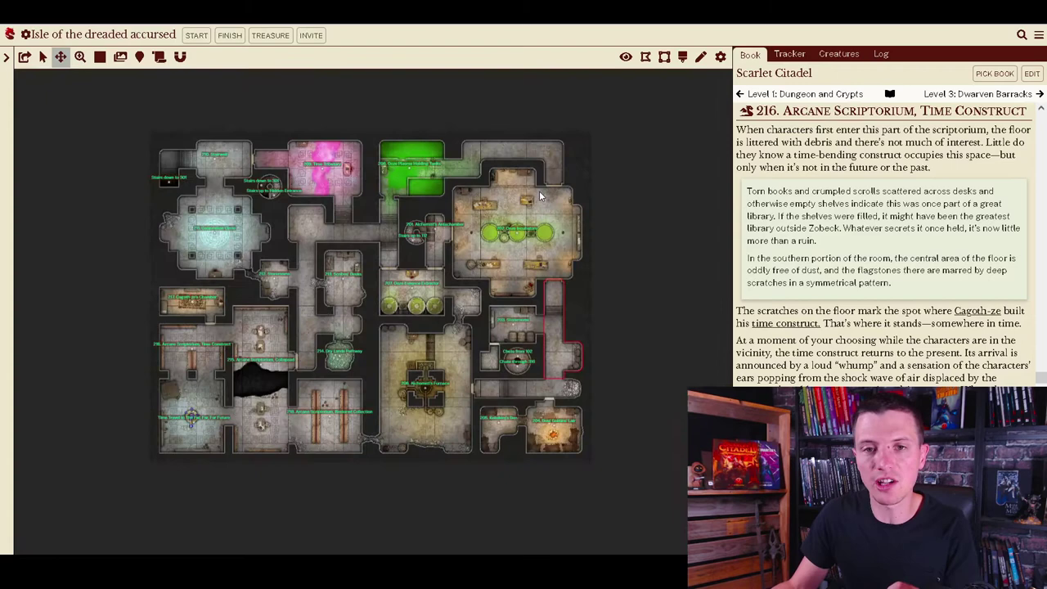
scroll(540, 196, "up", 5)
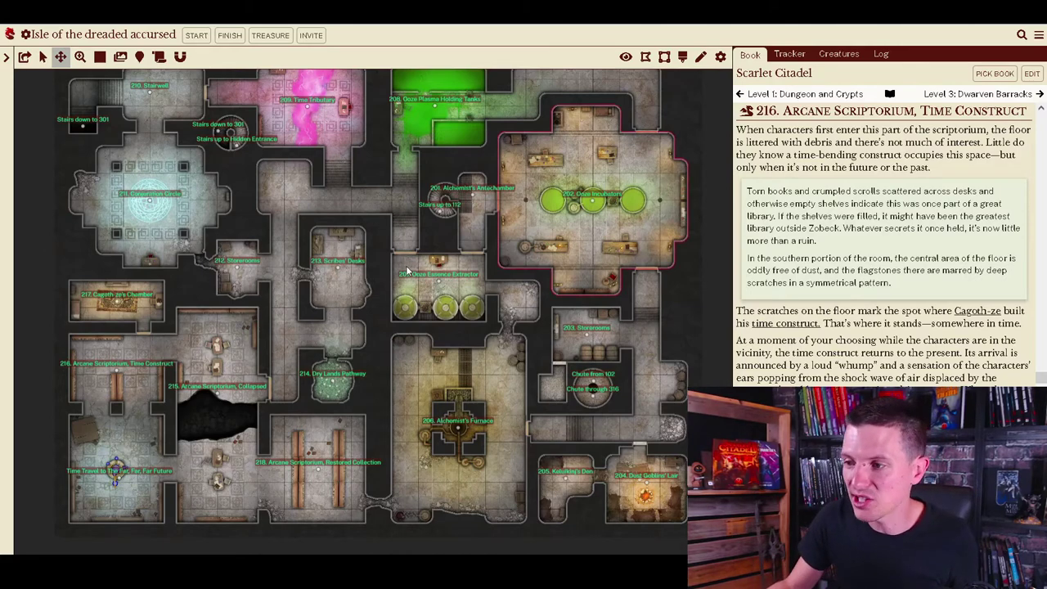
scroll(405, 272, "down", 1)
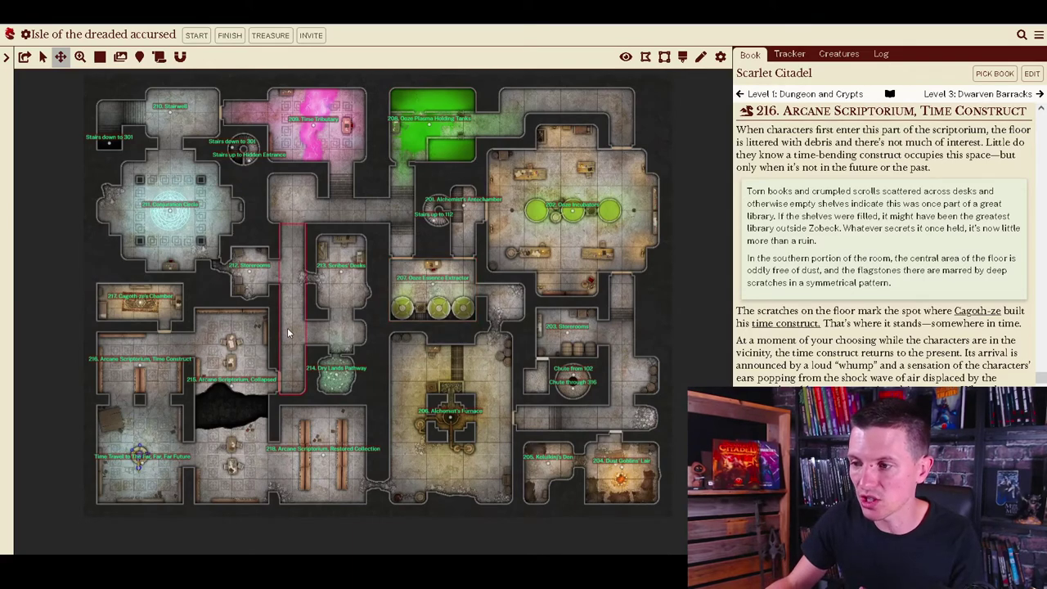
scroll(296, 329, "up", 2)
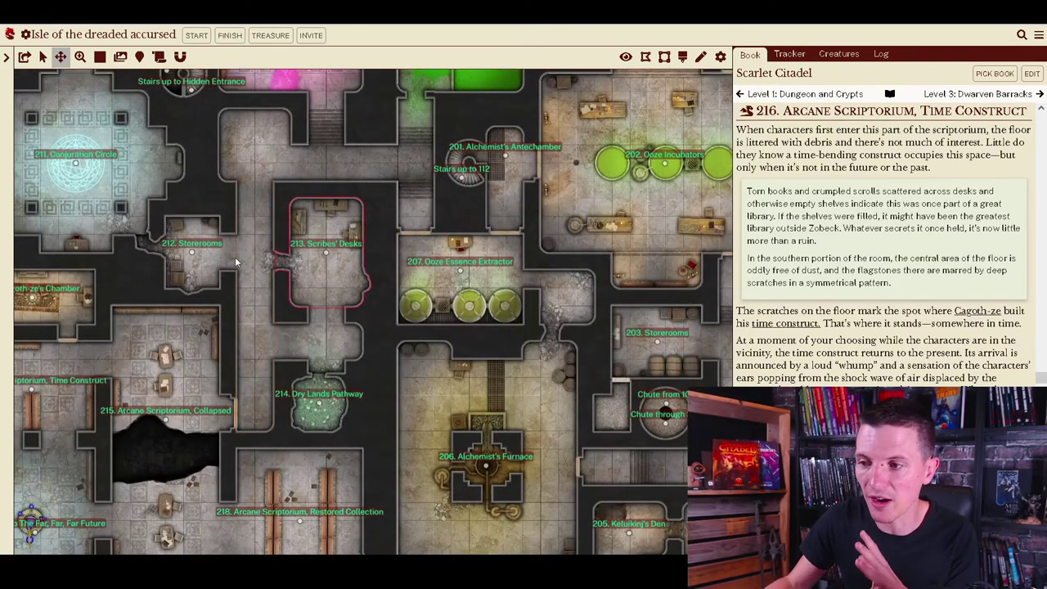
left_click_drag(236, 262, 358, 183)
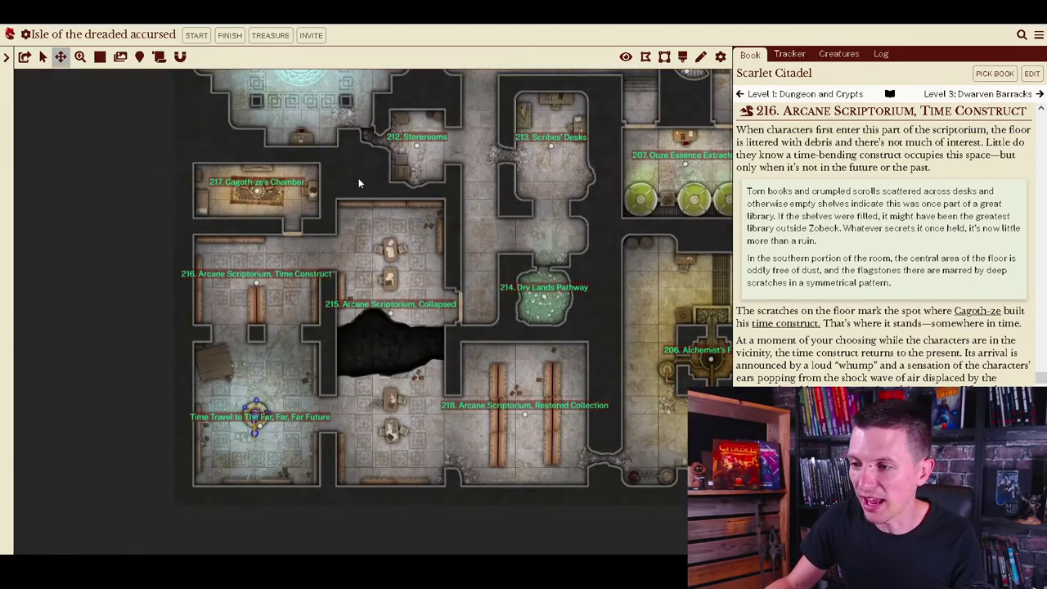
scroll(199, 334, "up", 3)
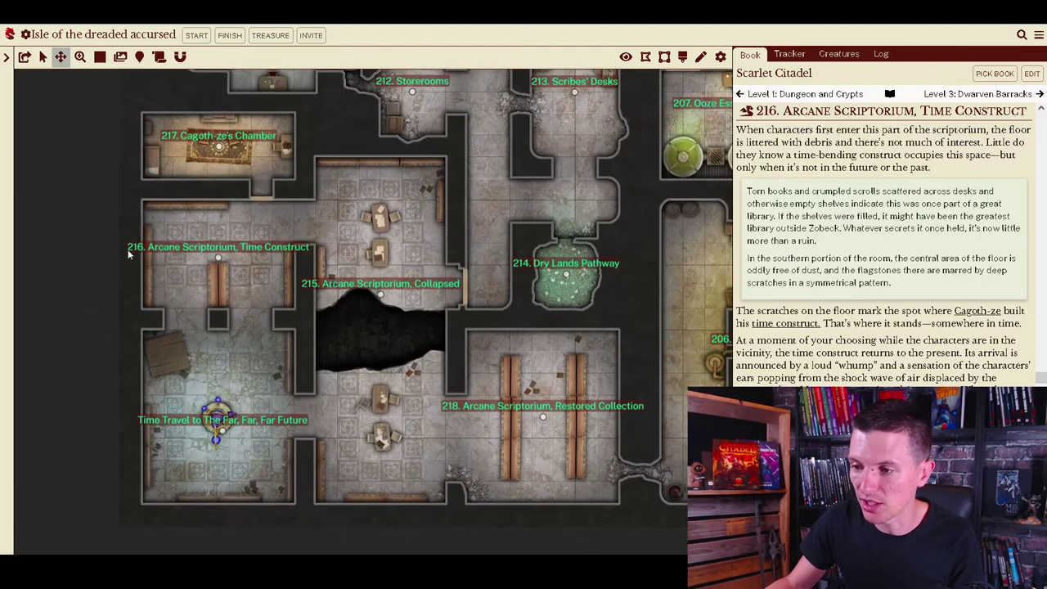
scroll(128, 254, "up", 3)
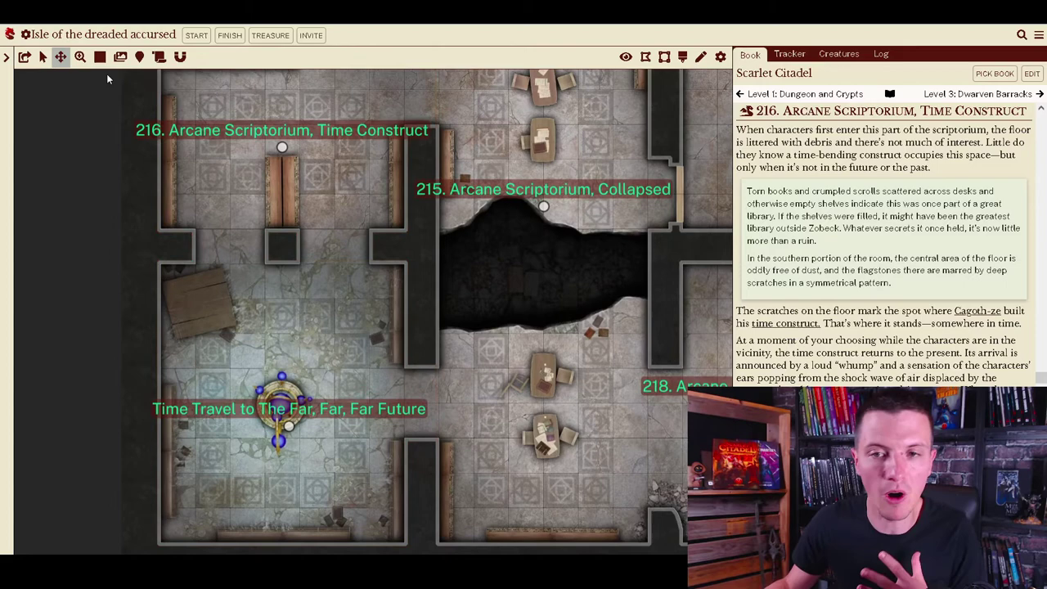
- Switch the Scarlet Citadel 2 Scriptorium map to its Default alternate image
left_click(139, 57)
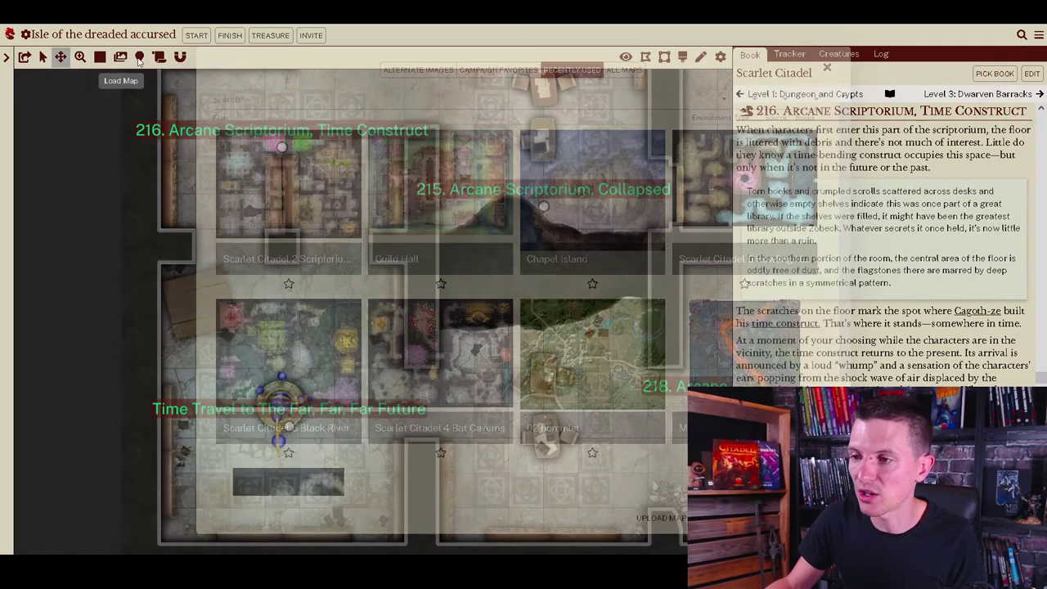
left_click(417, 68)
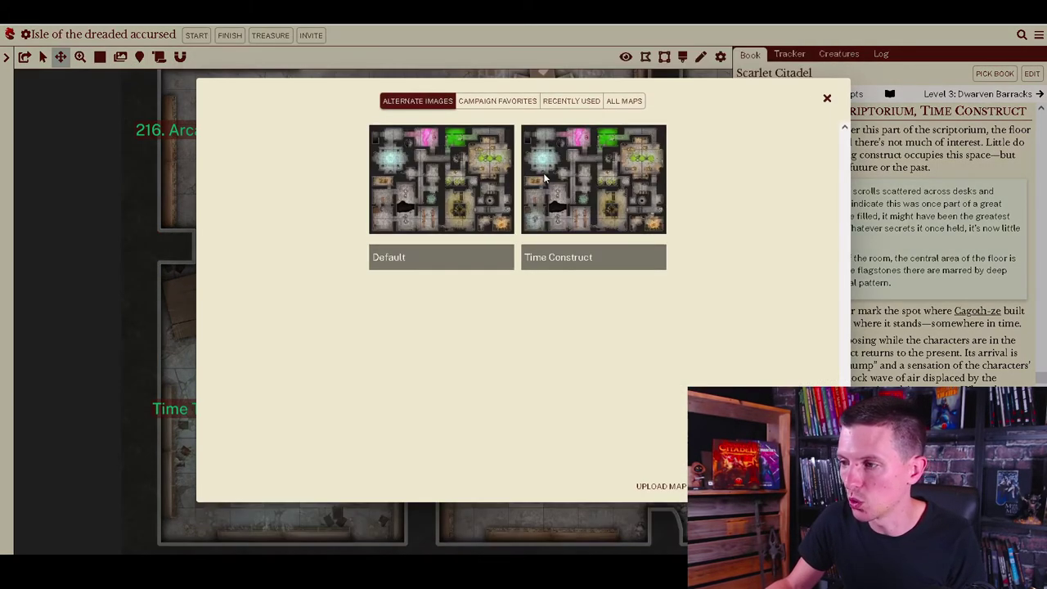
left_click(446, 169)
right_click(444, 168)
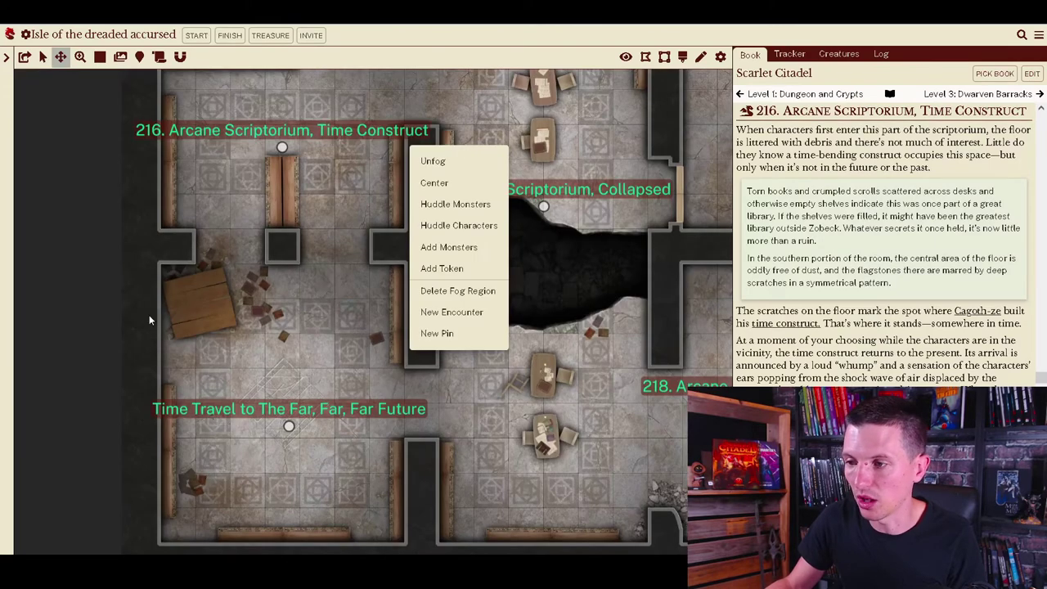
left_click(113, 281)
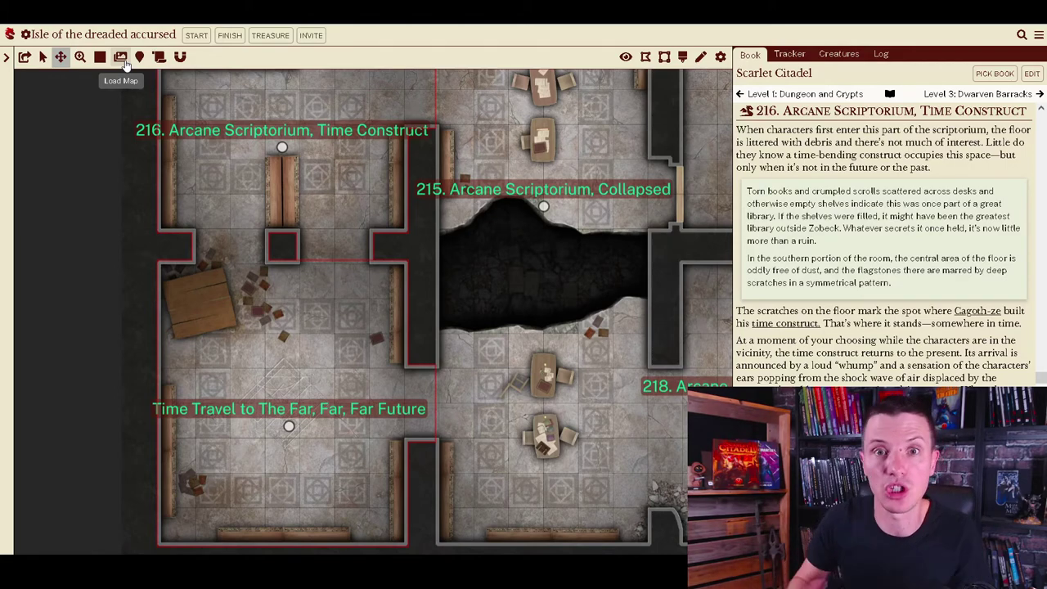
- Change the Scriptorium map to the Time Construct alternate image and focus on the construct's room
left_click(130, 57)
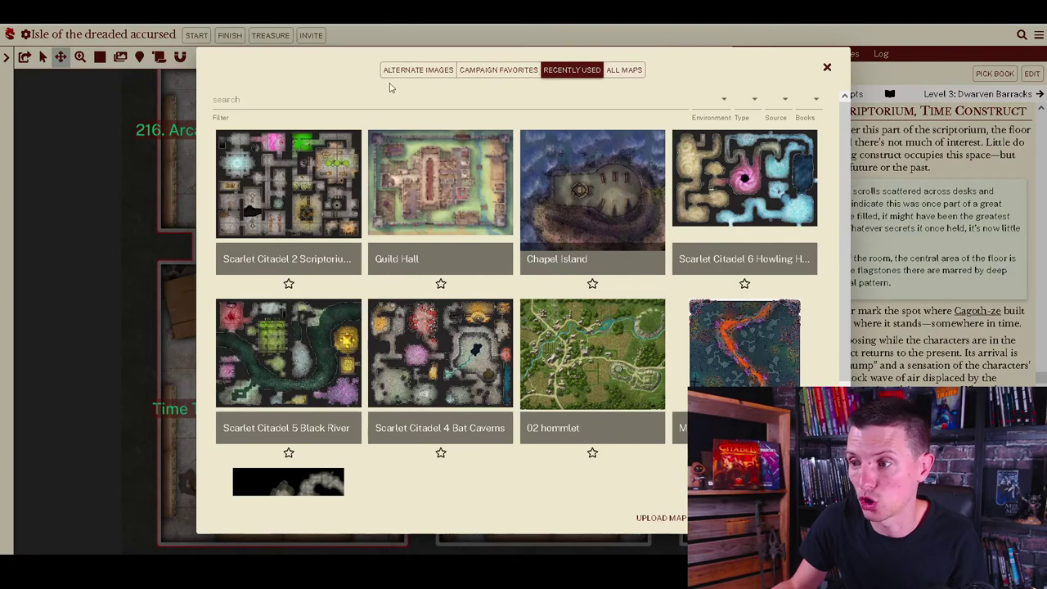
left_click(415, 70)
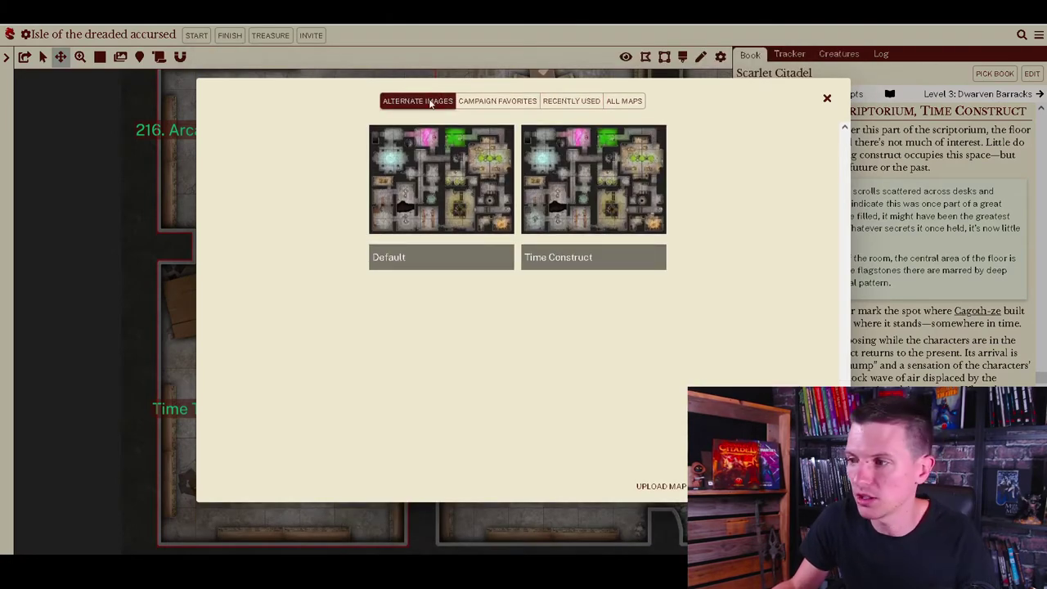
left_click(554, 190)
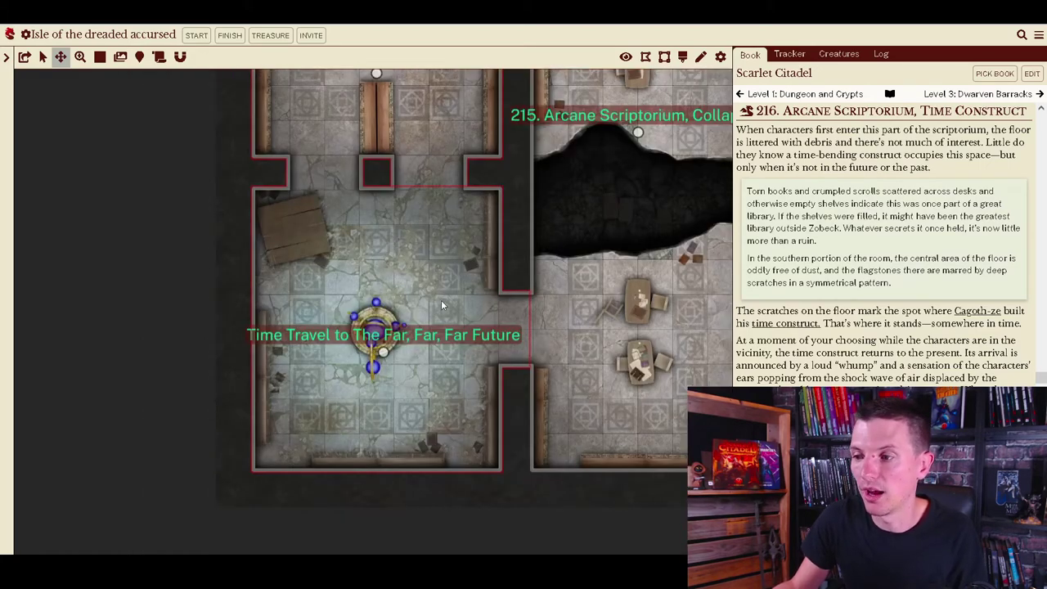
right_click(441, 306)
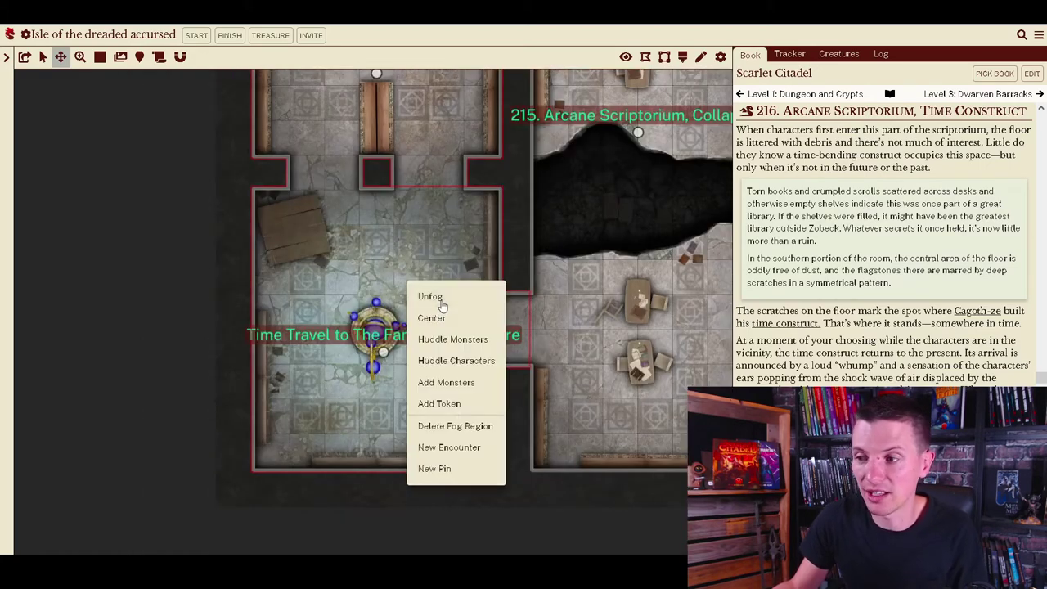
left_click(431, 296)
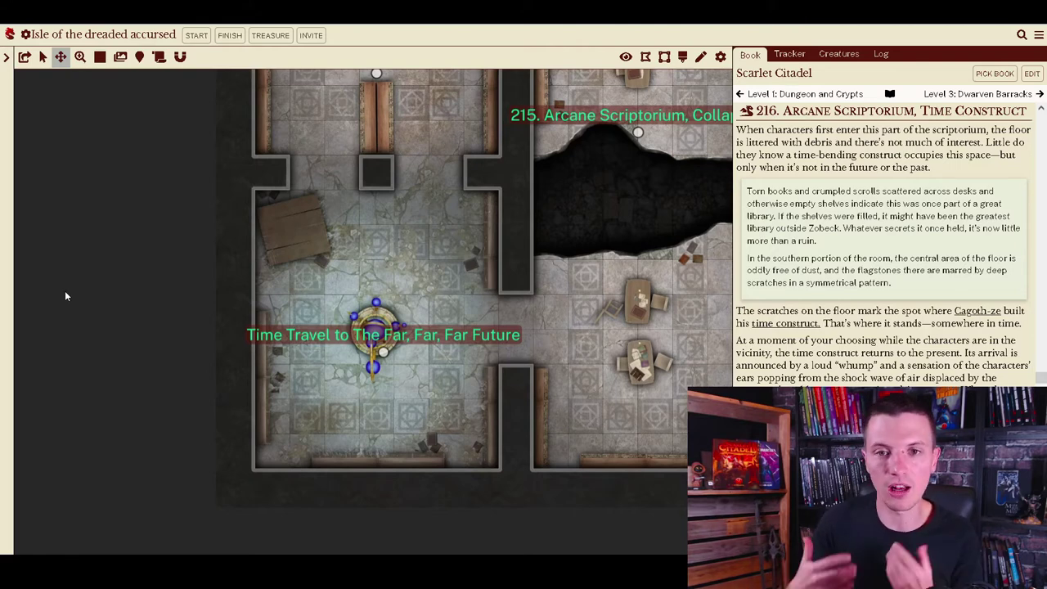
- Load the recently used Guild Hall map in place of the Scriptorium map
scroll(187, 191, "down", 5)
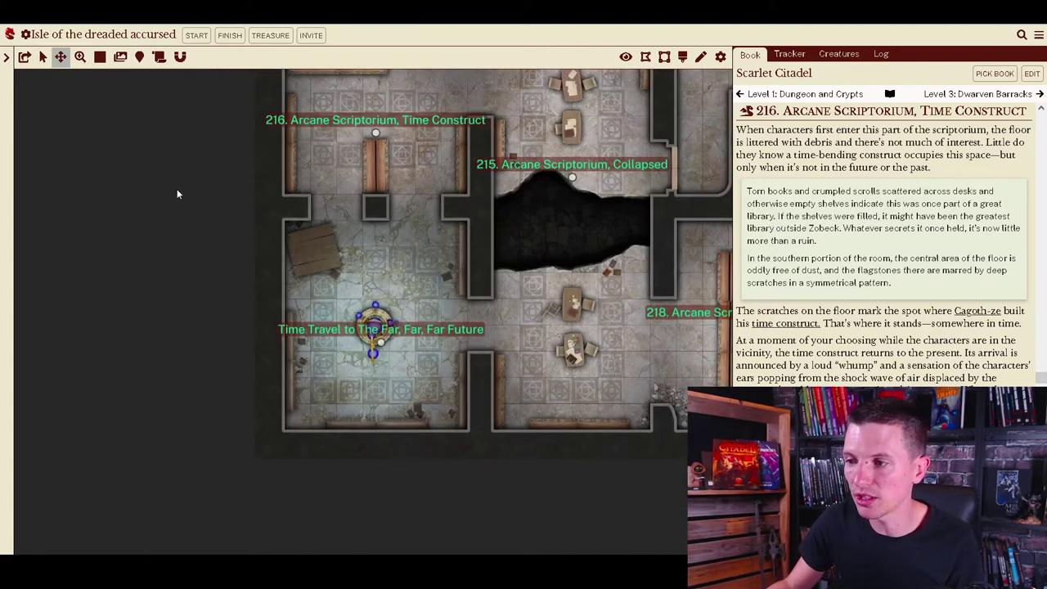
left_click_drag(515, 238, 251, 354)
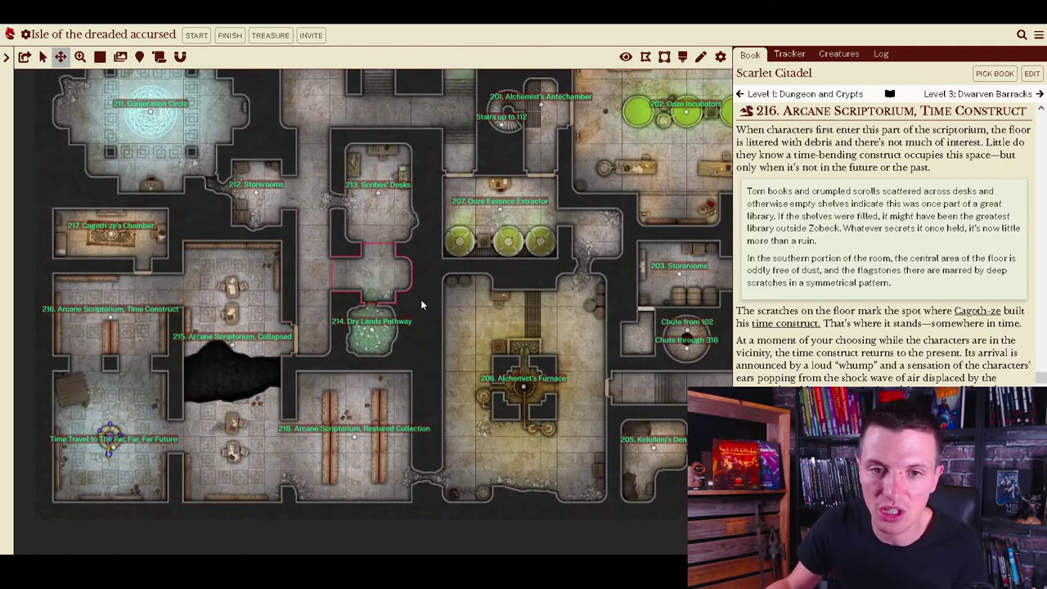
left_click_drag(422, 301, 377, 315)
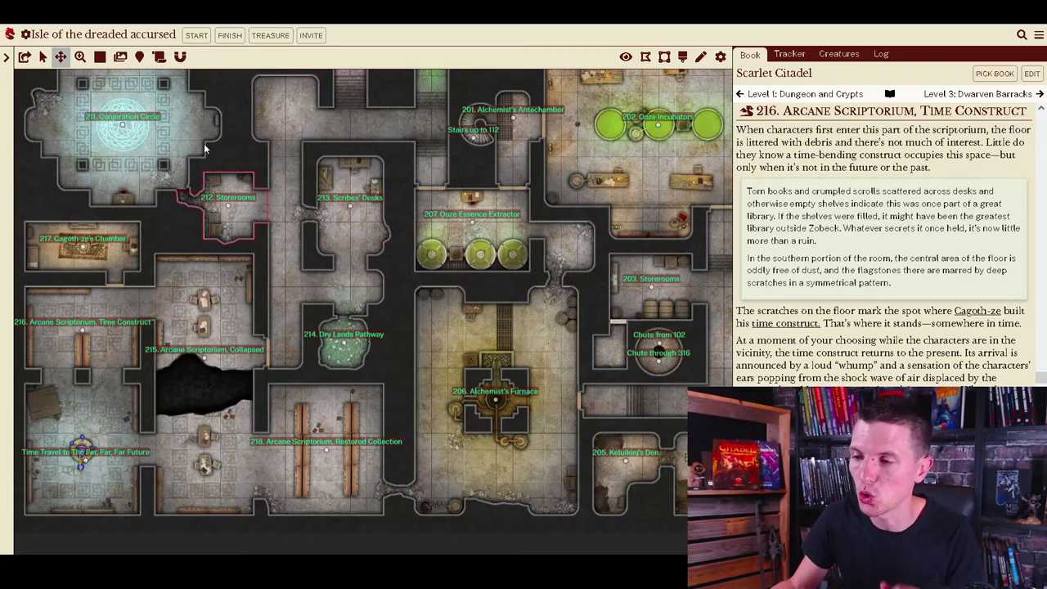
left_click(127, 75)
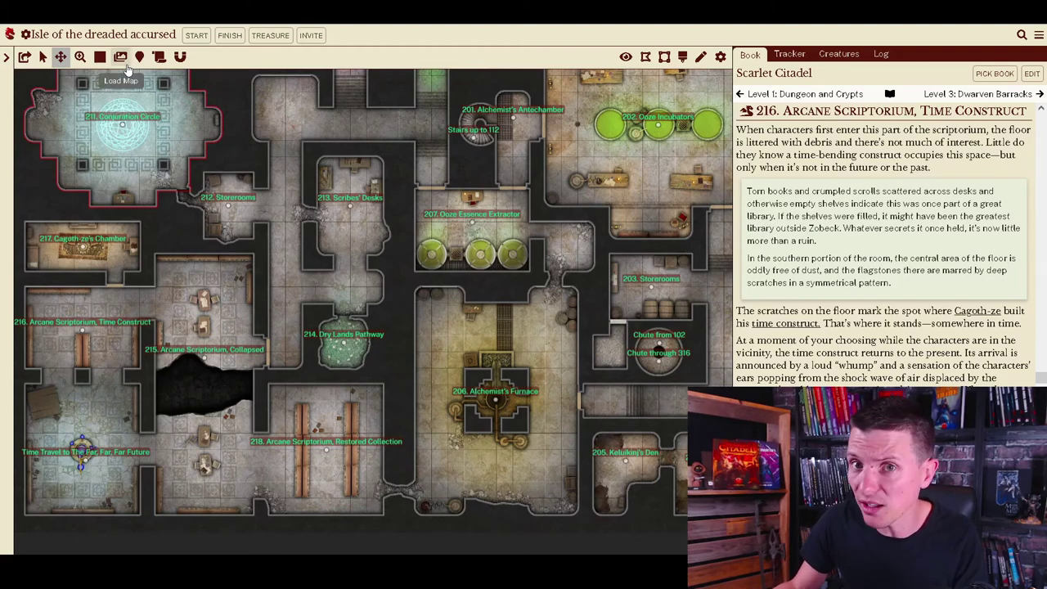
left_click(120, 57)
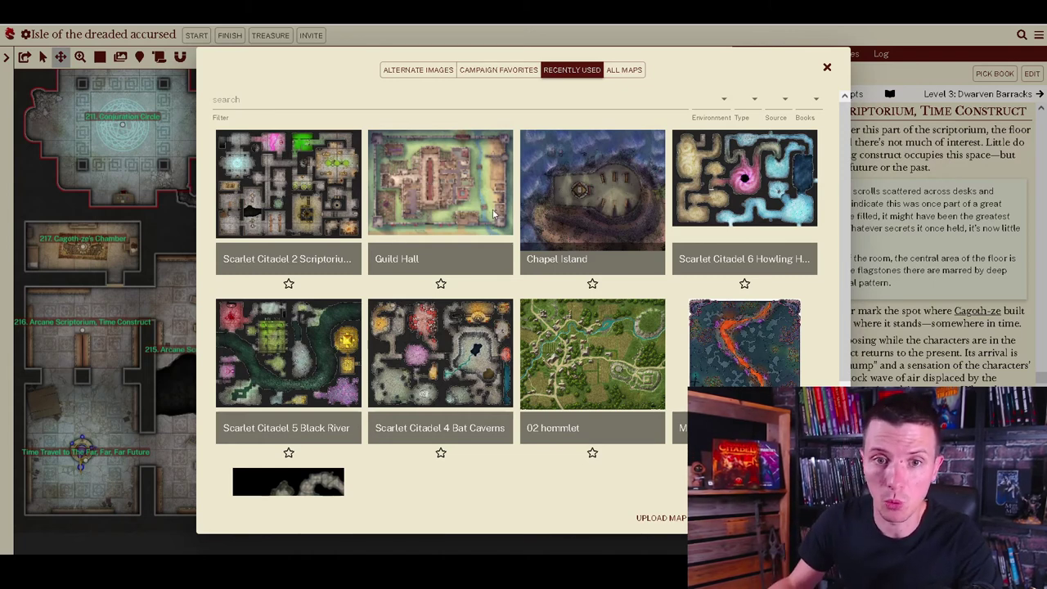
left_click(447, 195)
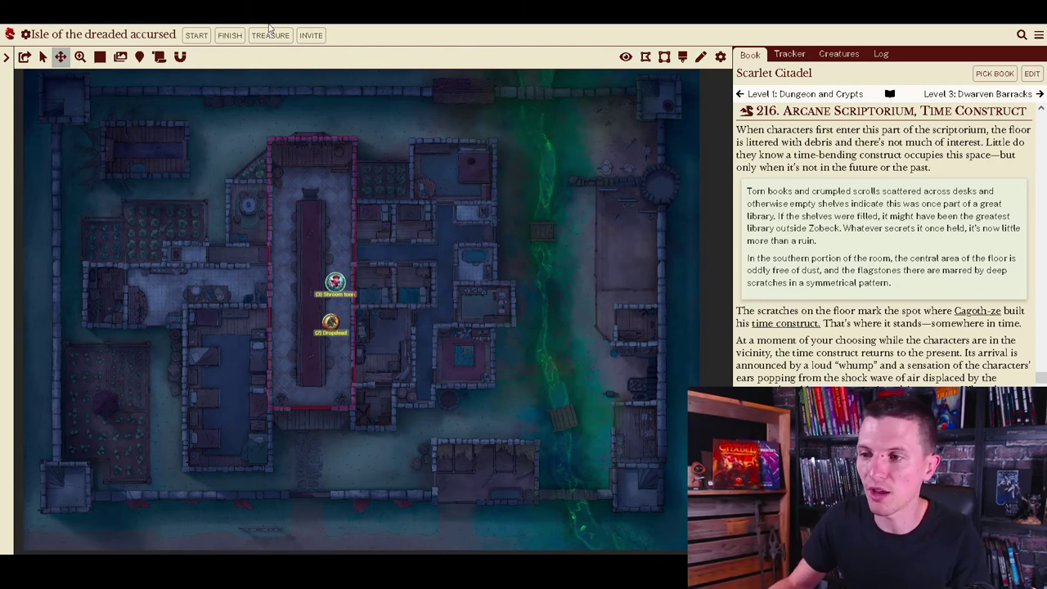
- Set the Guild Hall map to its Snow Day alternate image
left_click(119, 57)
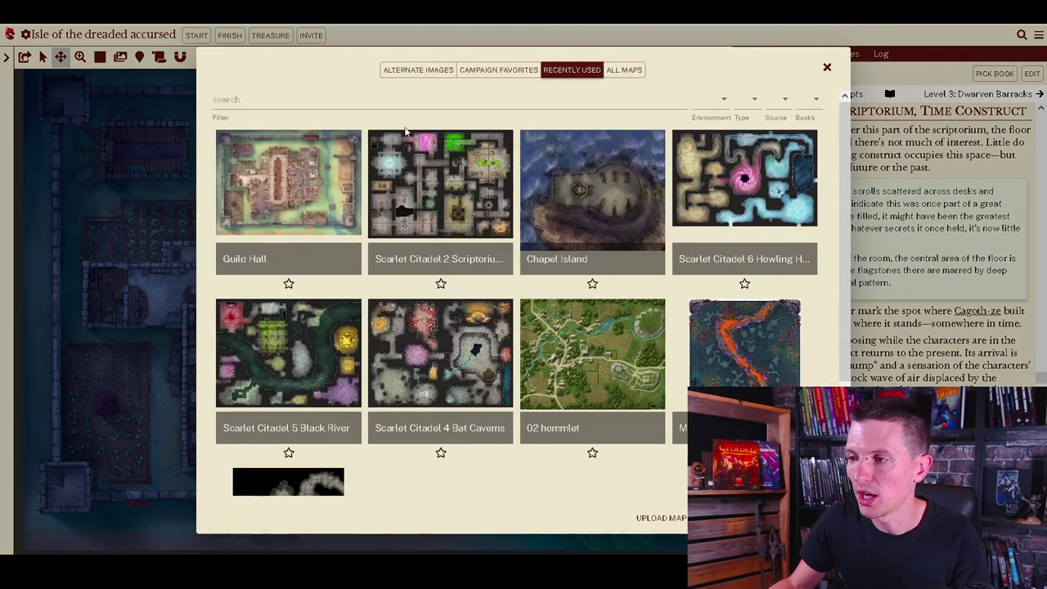
left_click(416, 71)
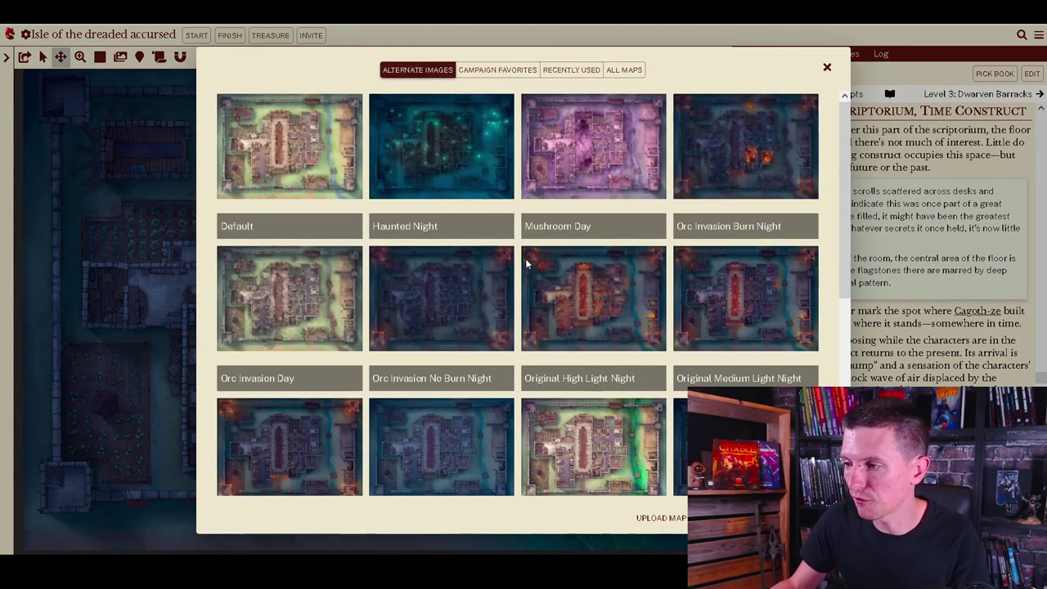
scroll(843, 235, "down", 5)
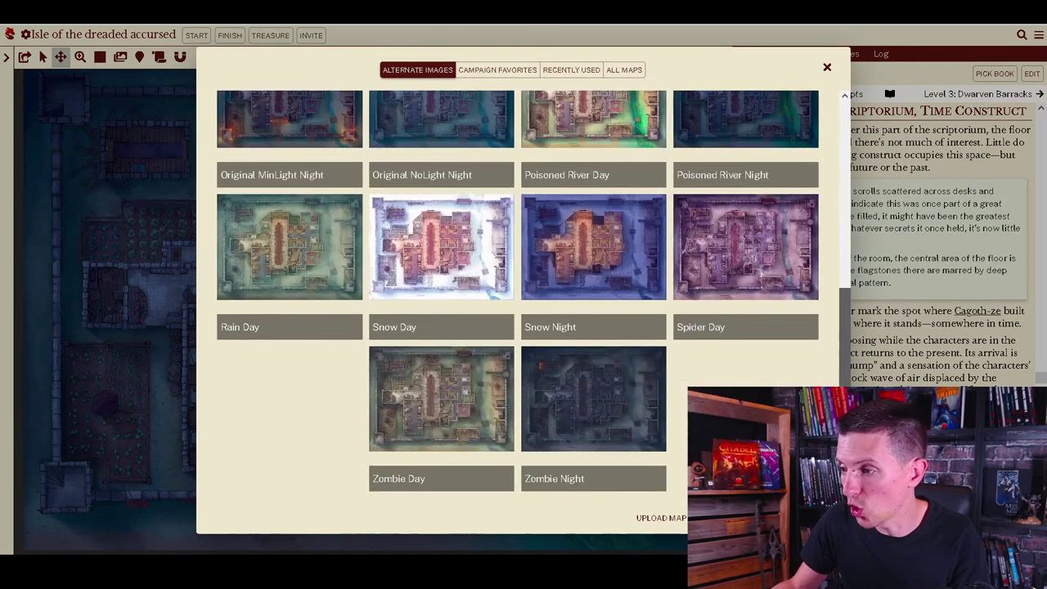
left_click(492, 292)
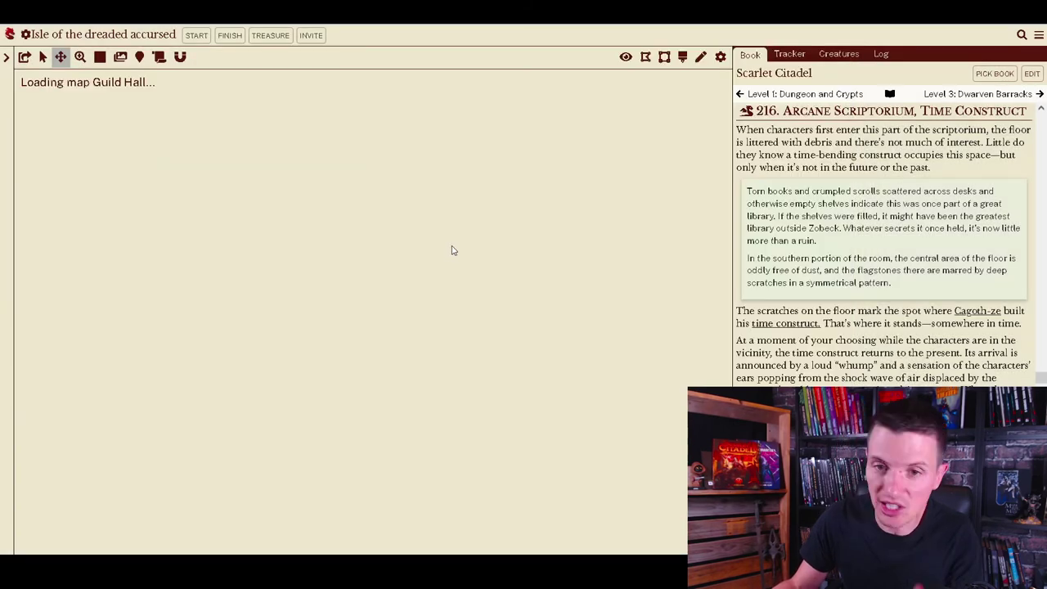